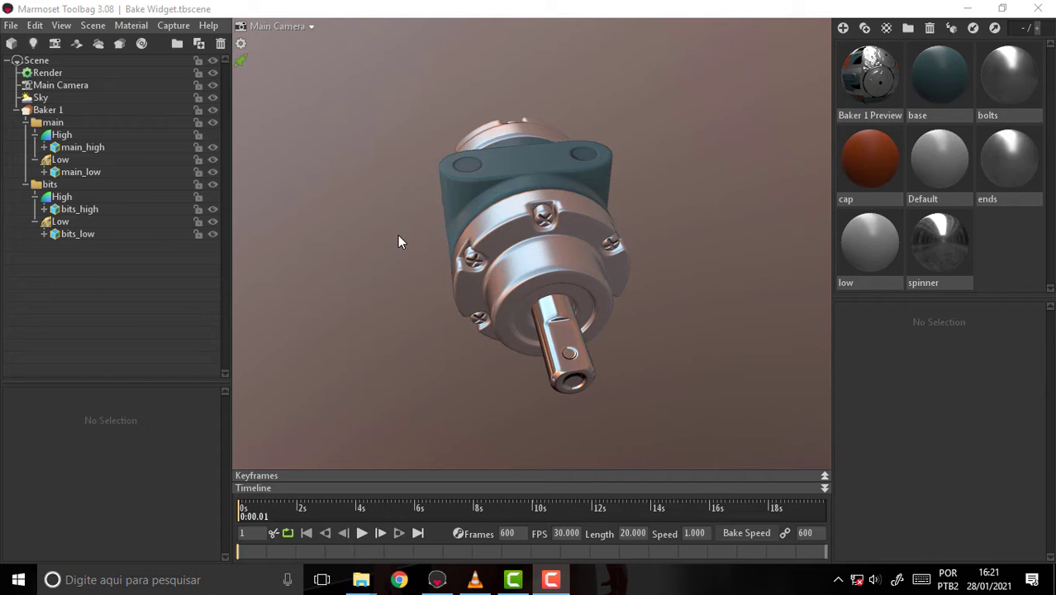
Step: Orbit the camera around the widget to a side view
mouse_move(398, 235)
left_mouse_down()
mouse_move(487, 252)
mouse_move(695, 174)
mouse_move(672, 103)
mouse_move(362, 125)
mouse_move(427, 252)
mouse_move(503, 280)
mouse_move(429, 186)
mouse_move(491, 210)
mouse_move(413, 211)
left_mouse_up()
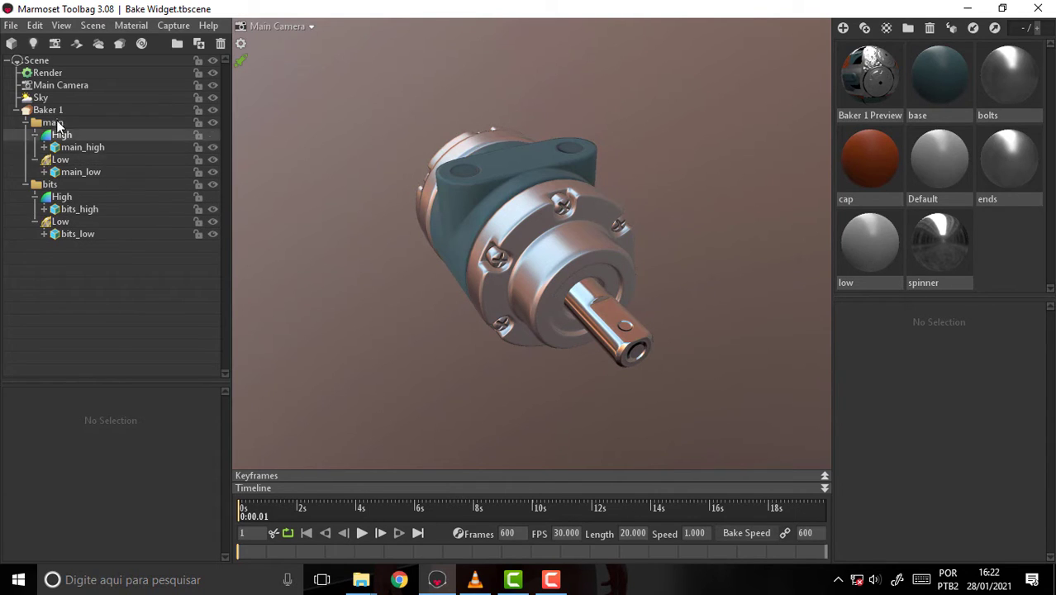
Step: Expand main_high, bits_high, bits_low and main_low, then hide the main_high and bits_high meshes
left_click(44, 147)
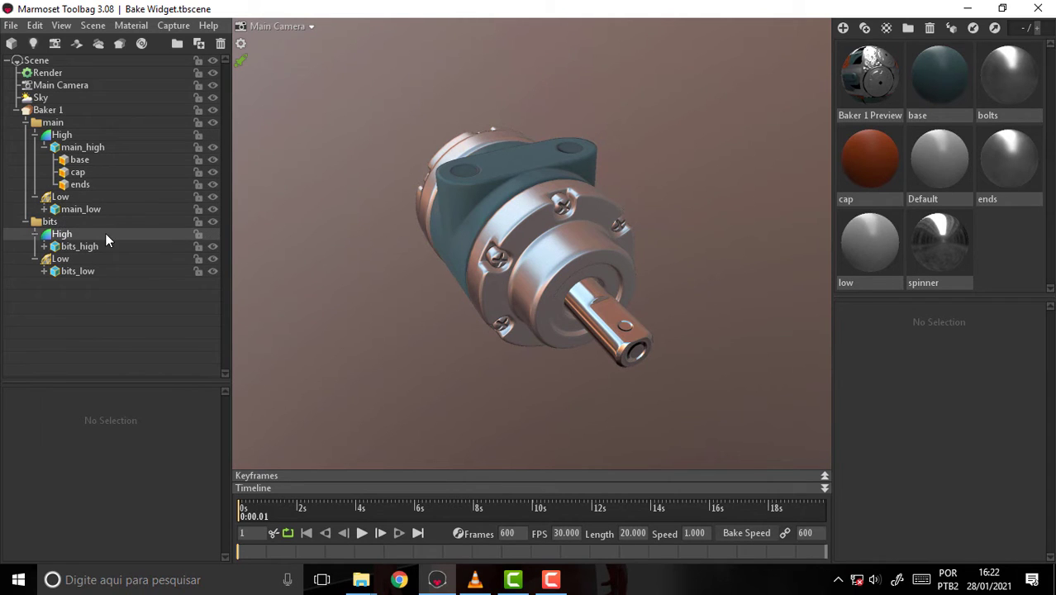
left_click(44, 246)
left_click(44, 296)
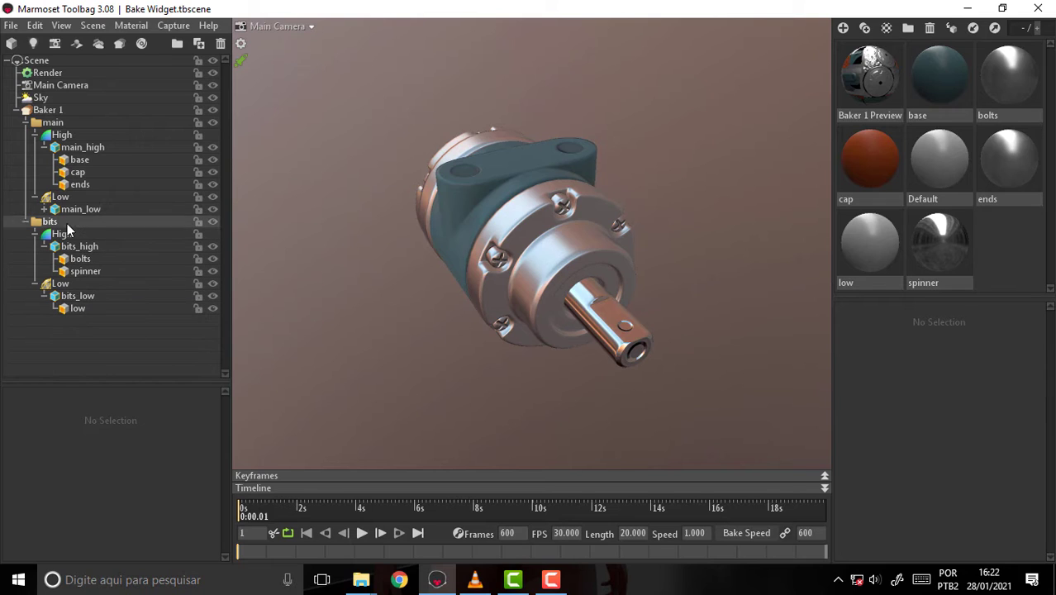
left_click(44, 209)
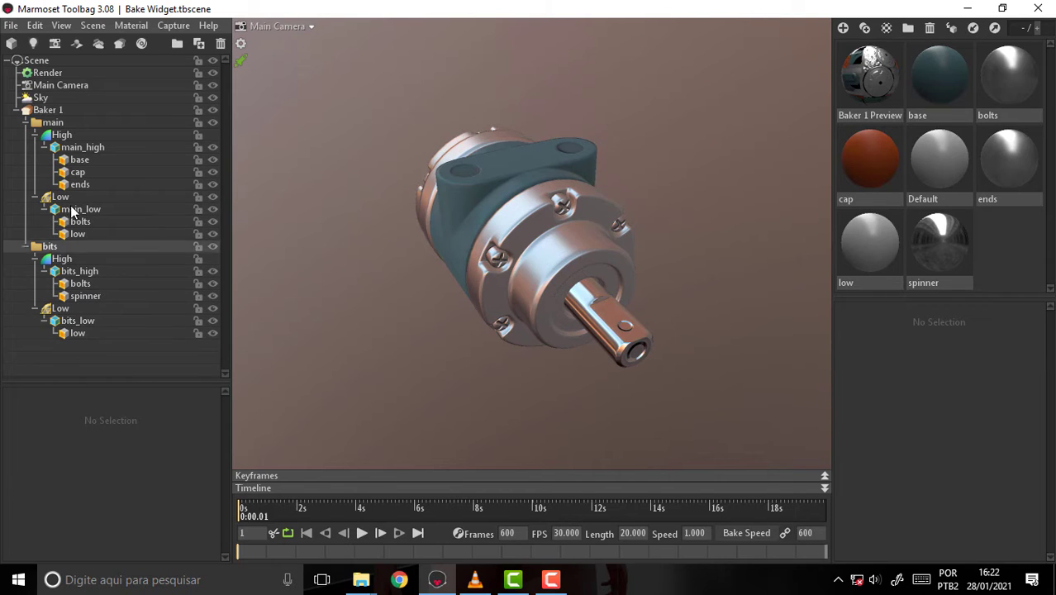
left_click(213, 147)
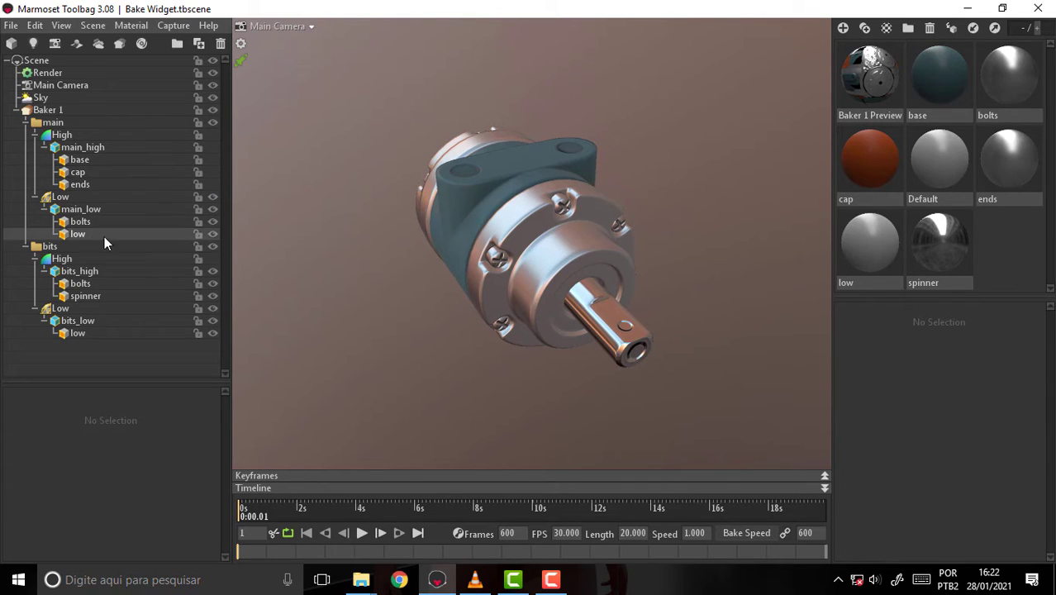
left_click(214, 270)
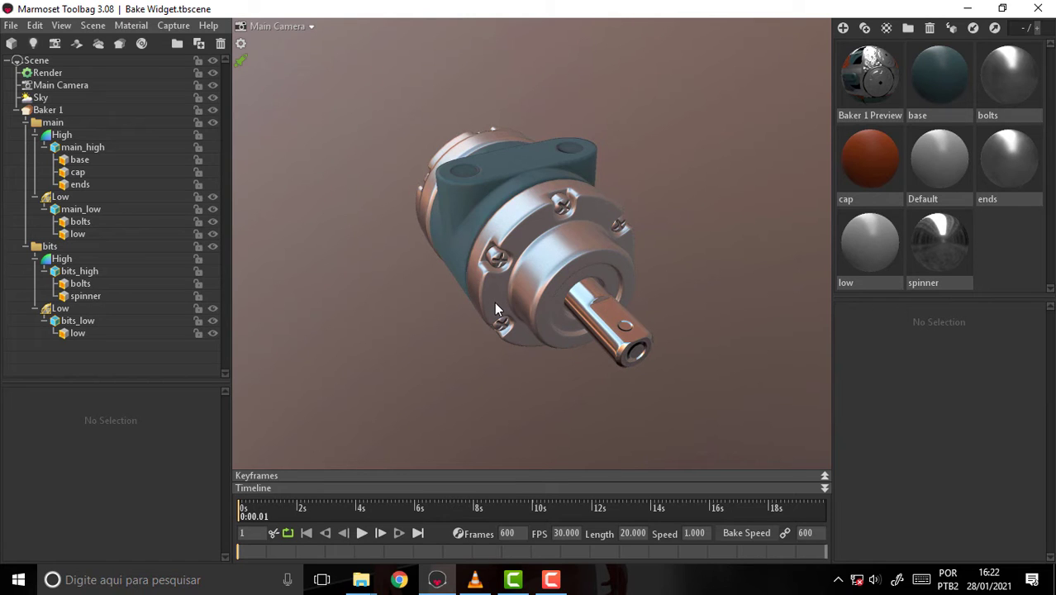
Step: Delete the Baker 1 Preview material and reload Bake Widget.tbscene without saving changes
left_click(874, 74)
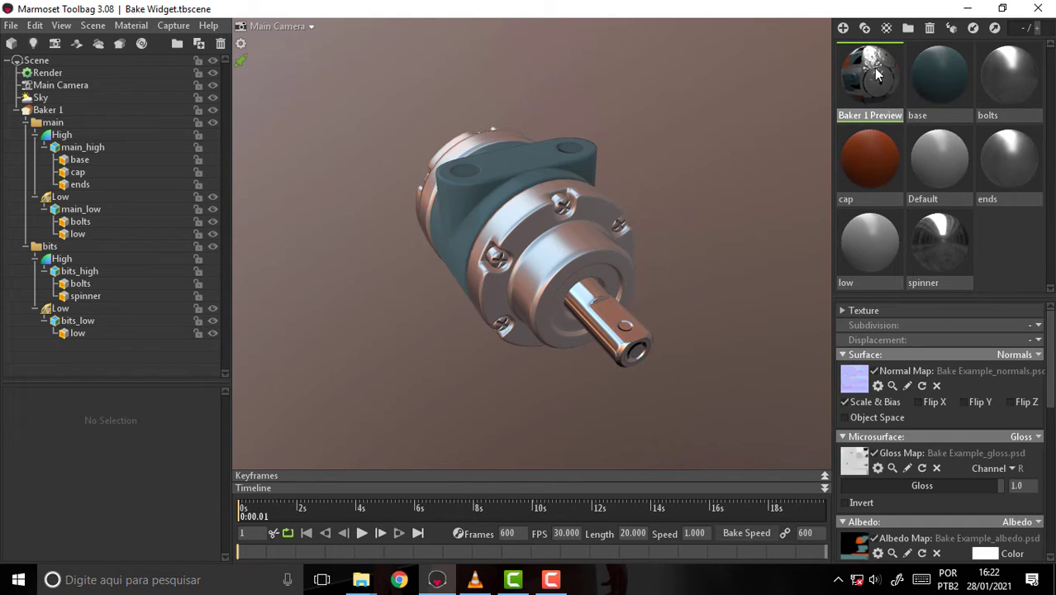
key("Delete")
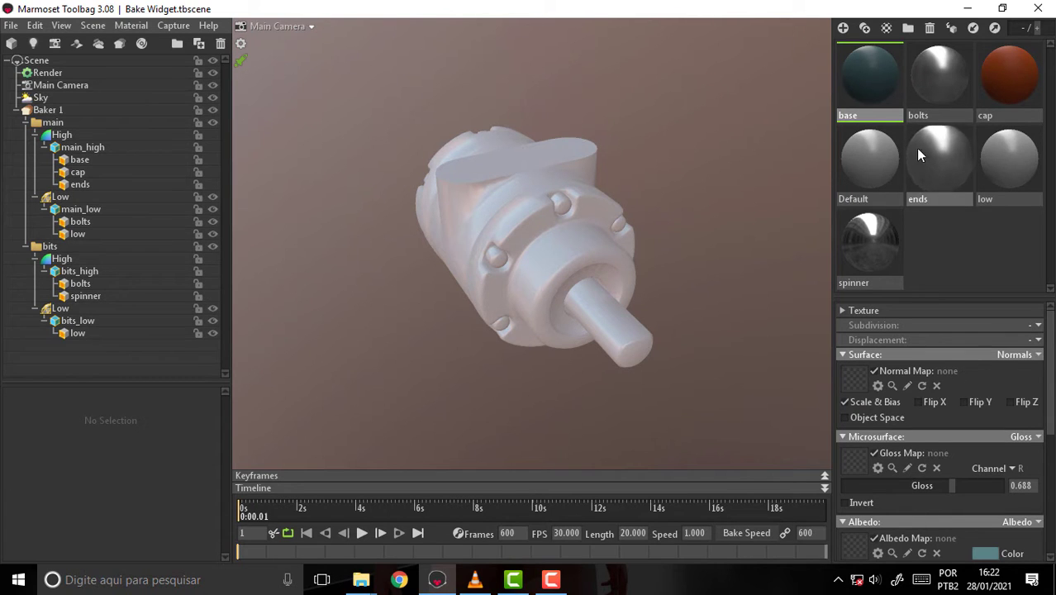
left_click(11, 26)
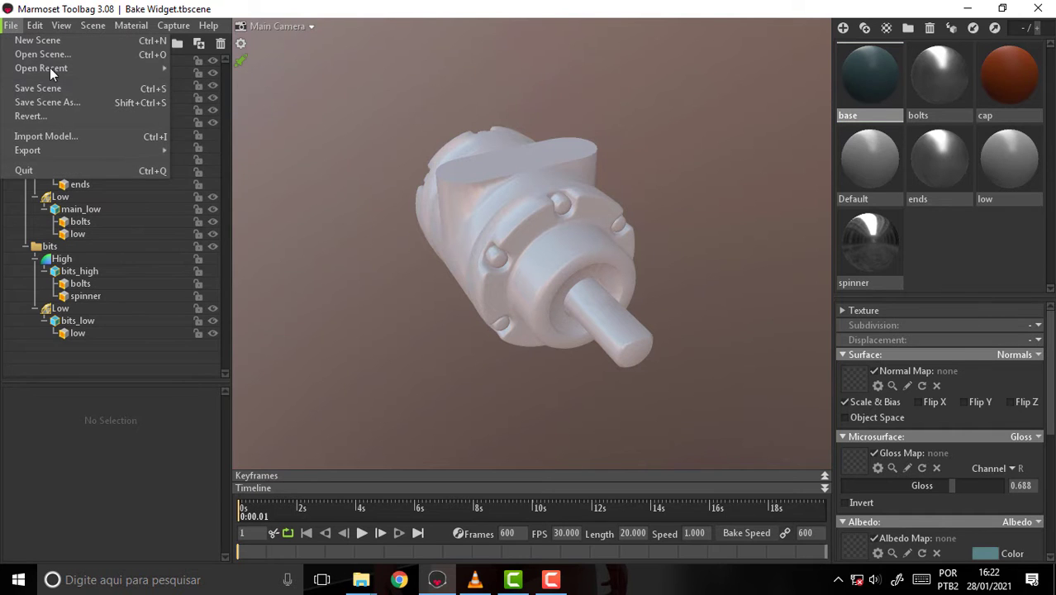
mouse_move(42, 67)
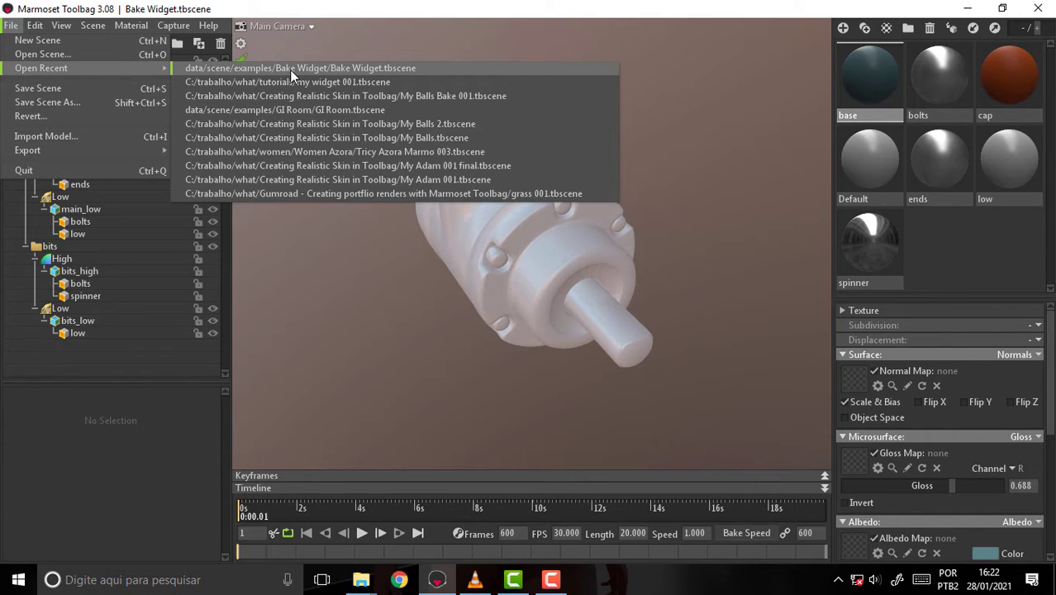
left_click(289, 70)
left_click(577, 346)
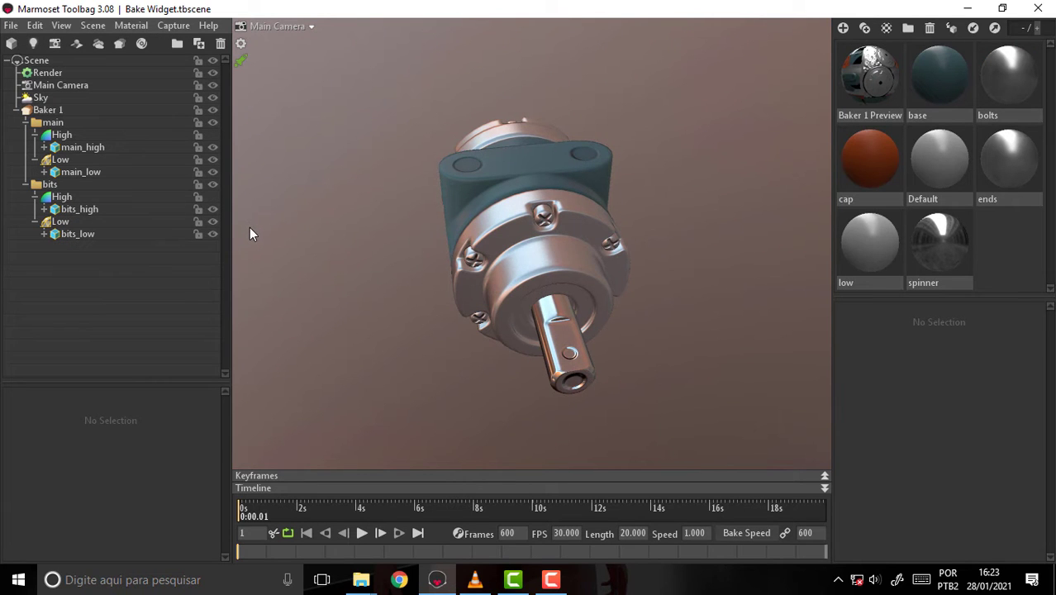
left_click(9, 27)
mouse_move(41, 68)
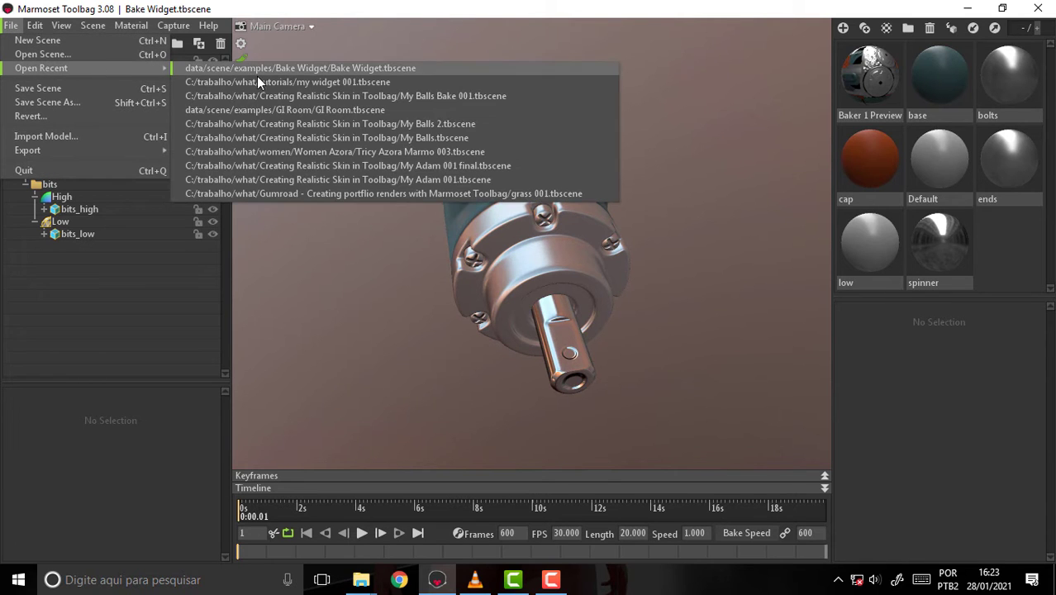
Step: Open my widget 001.tbscene from the recent scenes list
left_click(257, 80)
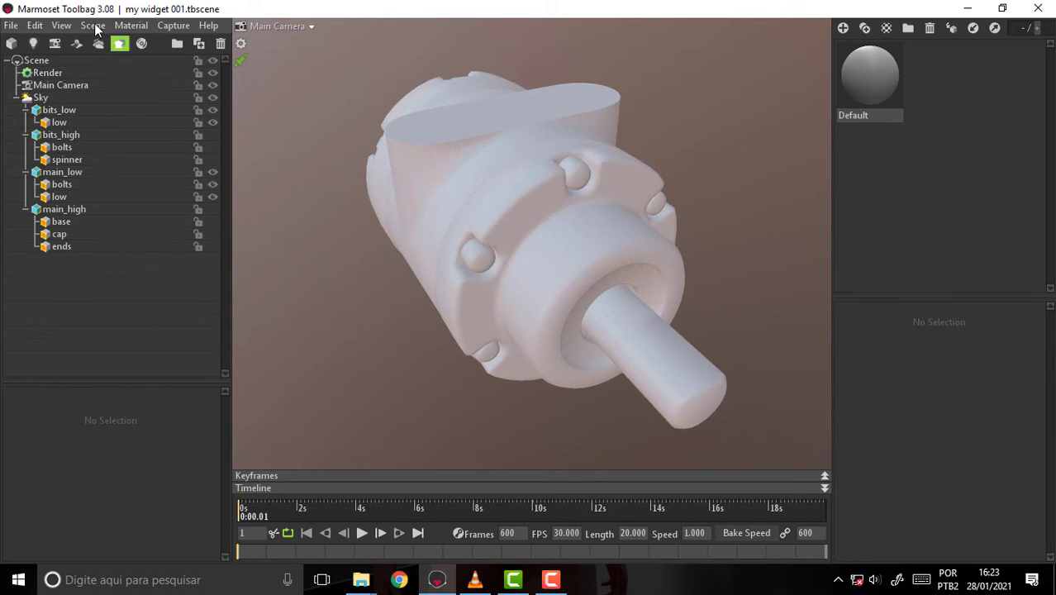
Step: Create Baker 1, drag bits_high into its High group and bits_low into Low
left_click(120, 44)
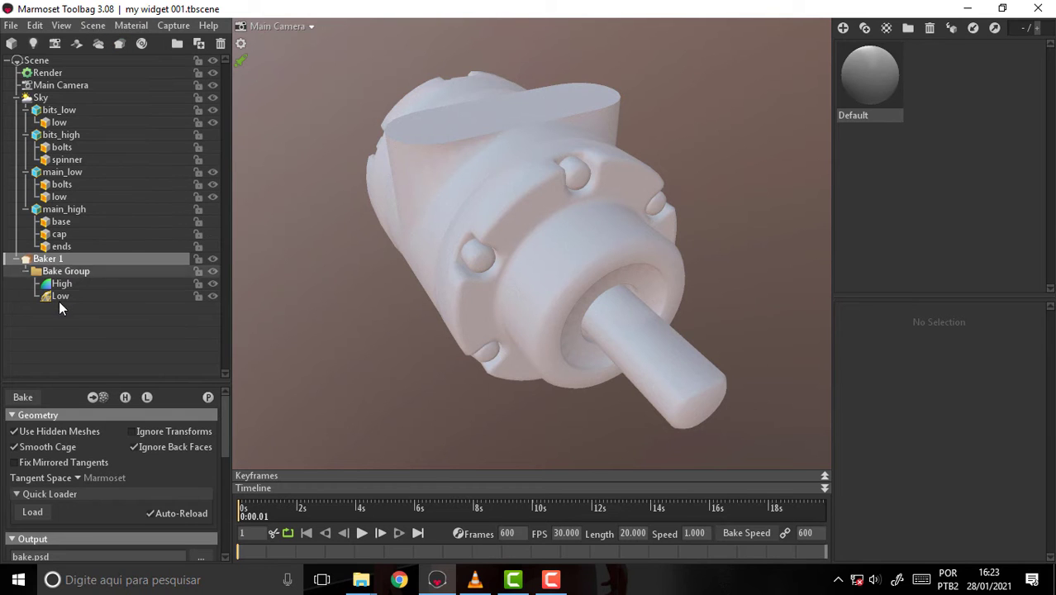
left_click(63, 135)
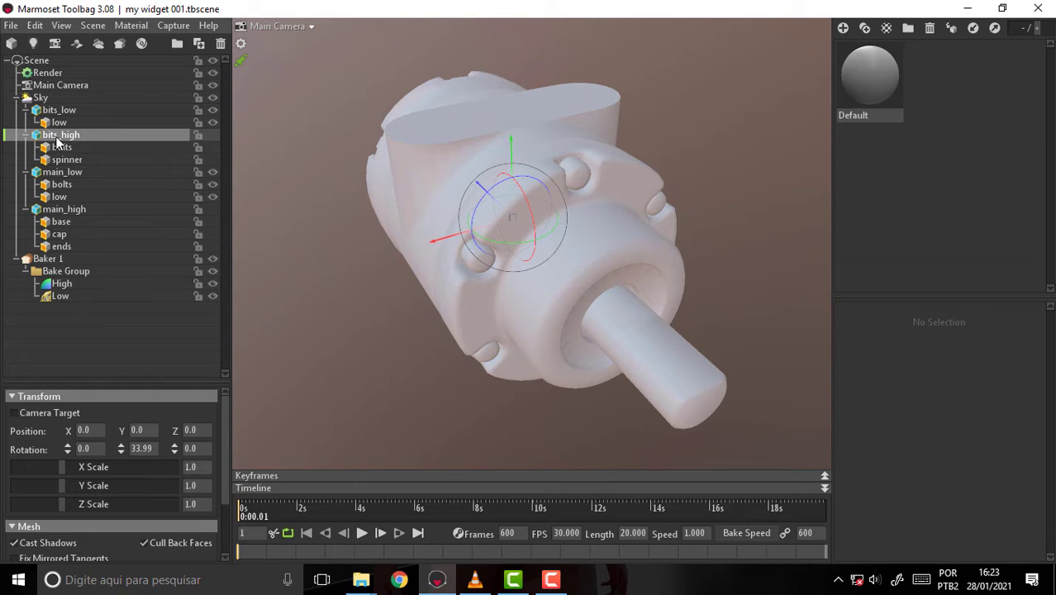
left_click_drag(57, 137, 64, 283)
left_click(70, 111)
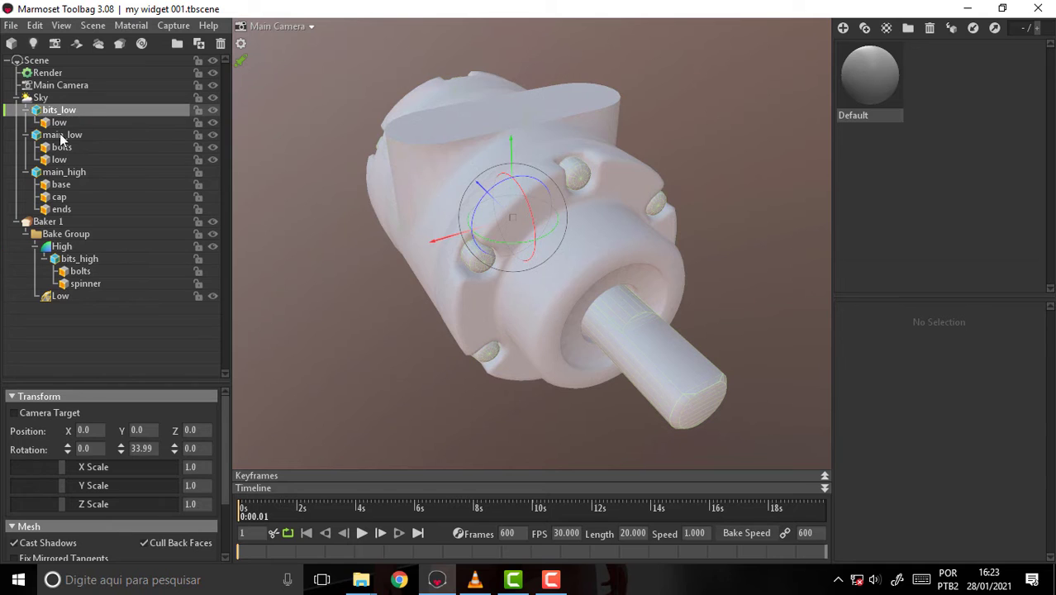
left_click_drag(61, 301, 63, 297)
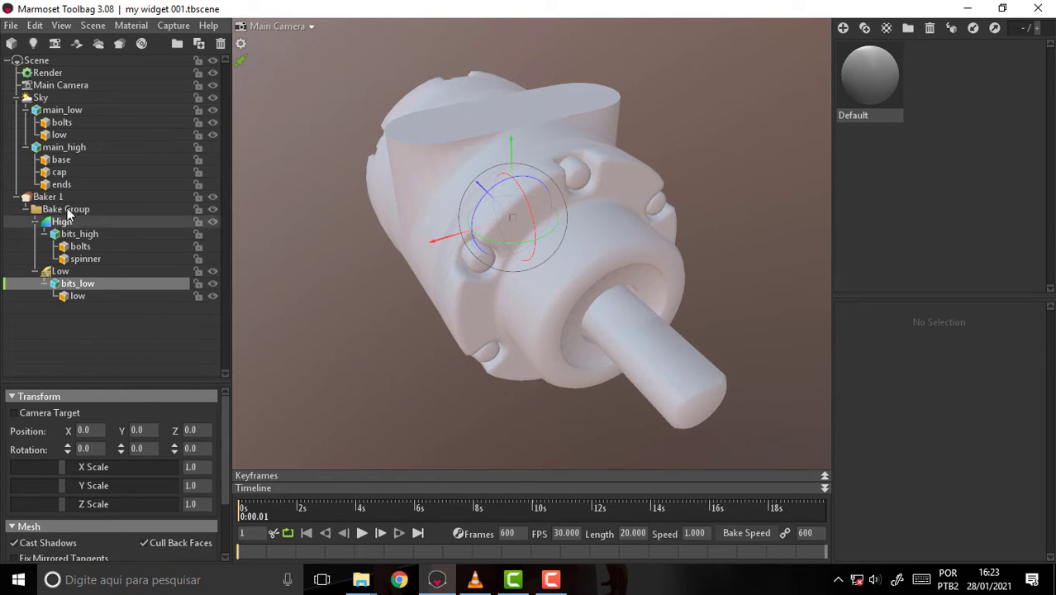
left_click(48, 198)
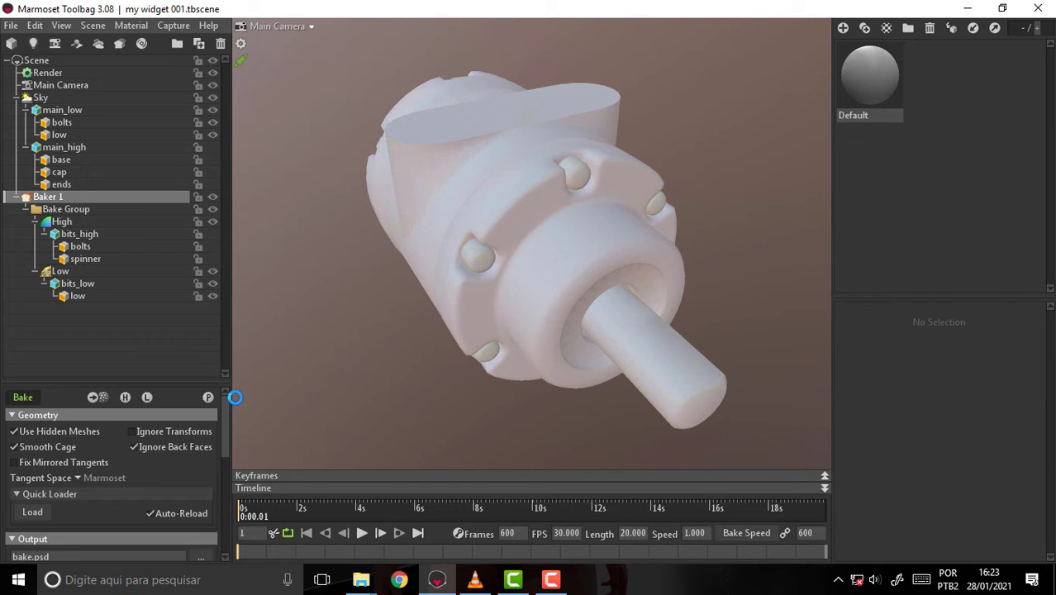
Step: Run a preview bake of Baker 1's normals onto the low-poly widget
left_click(209, 398)
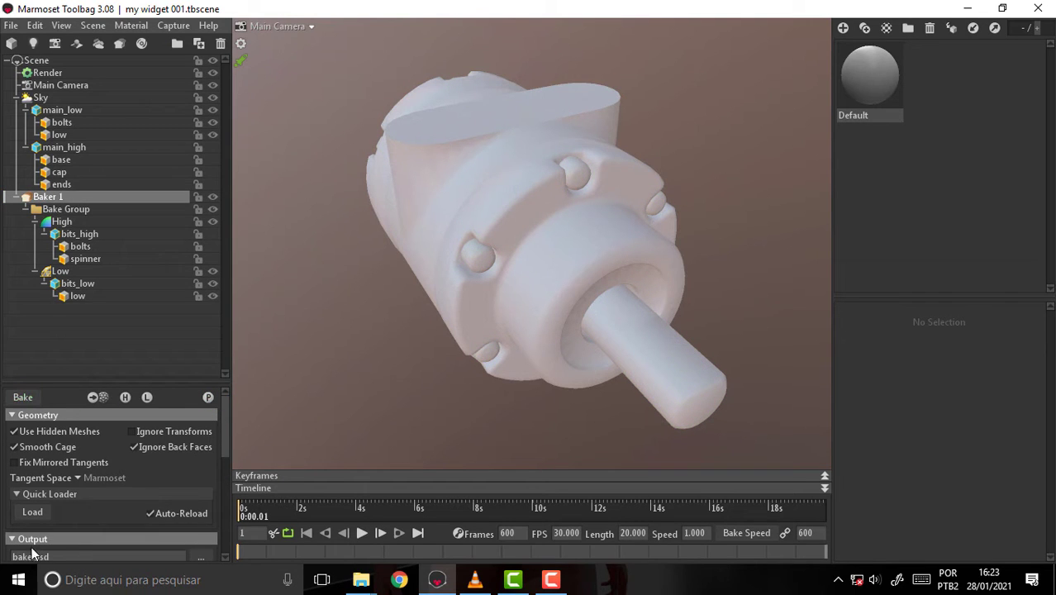
scroll(124, 506, "down", 3)
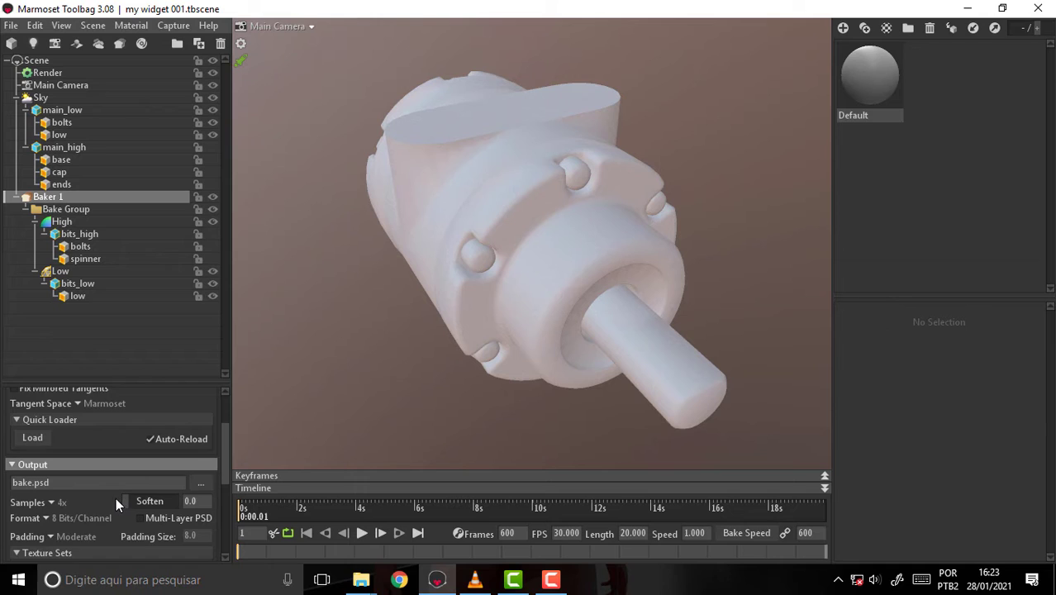
scroll(116, 505, "up", 3)
left_click(207, 397)
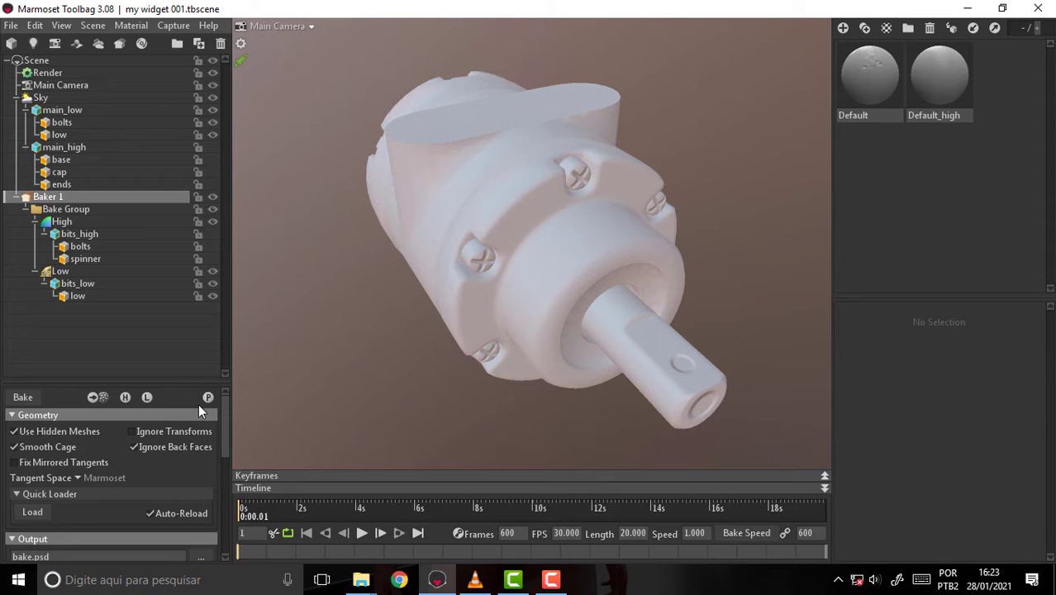
Step: Inspect the Default material's baked normal map and review the bake.psd output location
left_click(869, 94)
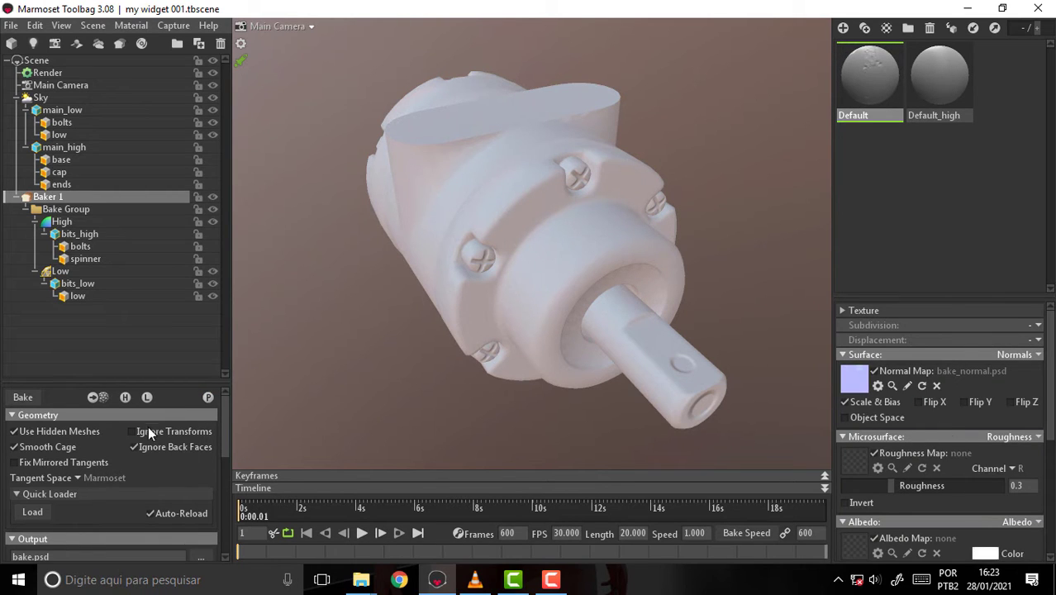
scroll(144, 453, "down", 4)
scroll(145, 452, "down", 1)
scroll(145, 453, "up", 2)
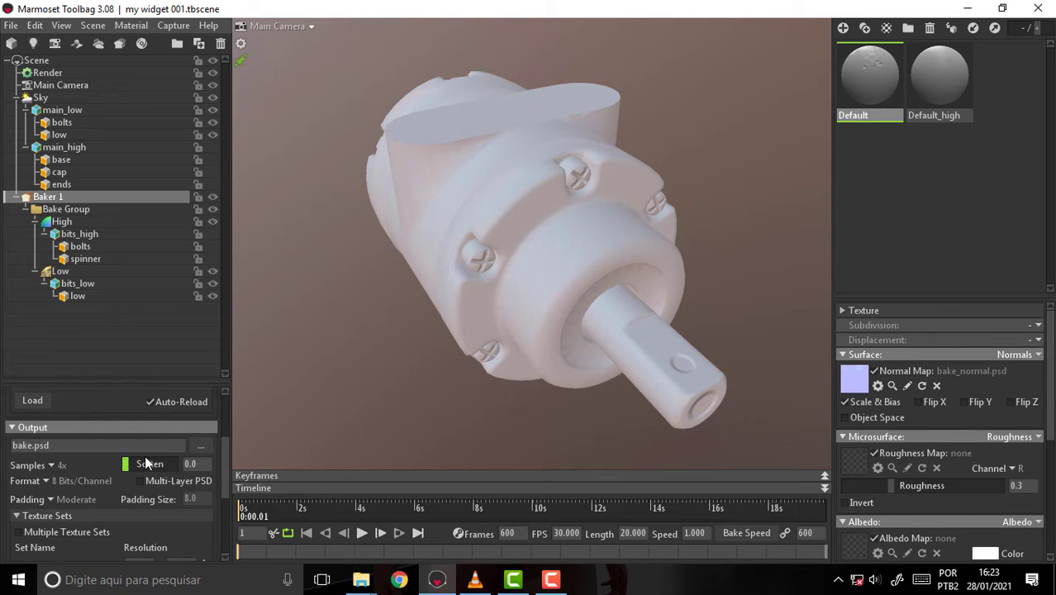
left_click(203, 445)
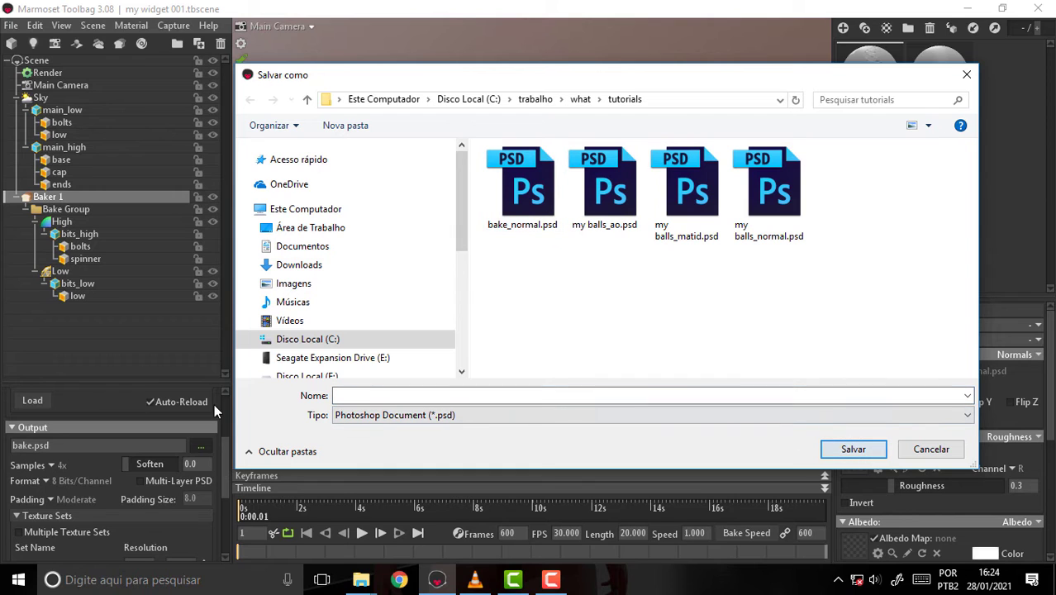
left_click(921, 450)
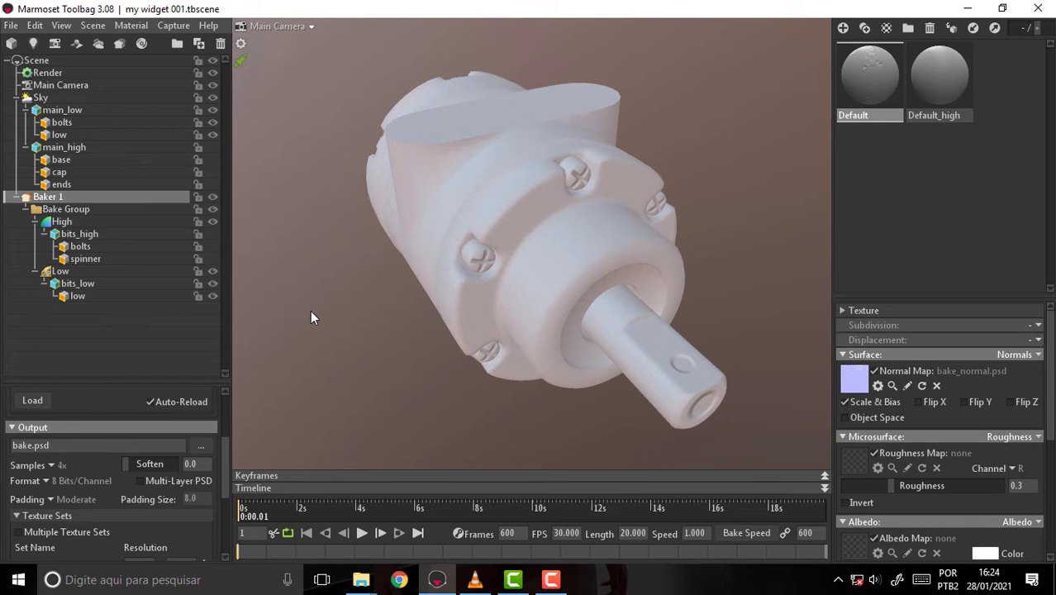
Step: Add Baker 2 and drag main_high into its High group and main_low into Low
mouse_move(650, 109)
left_mouse_down()
mouse_move(574, 161)
mouse_move(329, 113)
mouse_move(541, 215)
mouse_move(678, 125)
mouse_move(577, 127)
left_mouse_up()
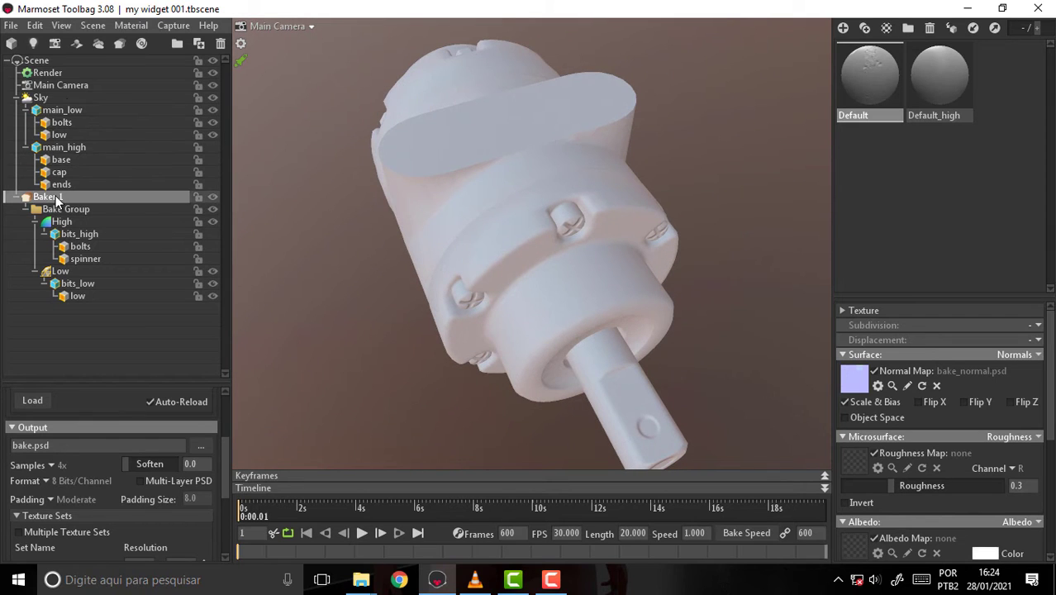
left_click(59, 112)
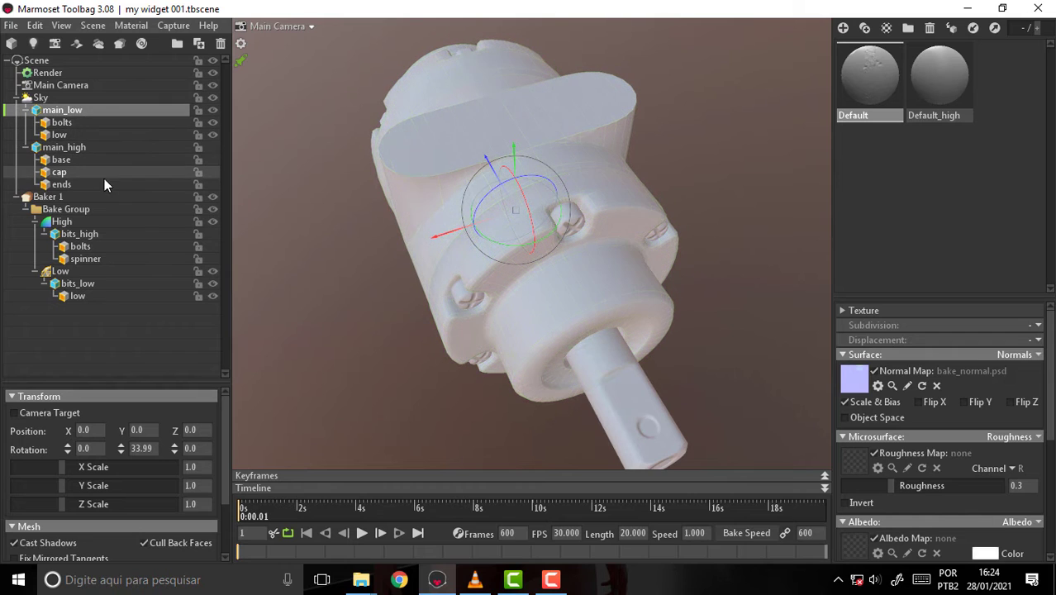
left_click(122, 43)
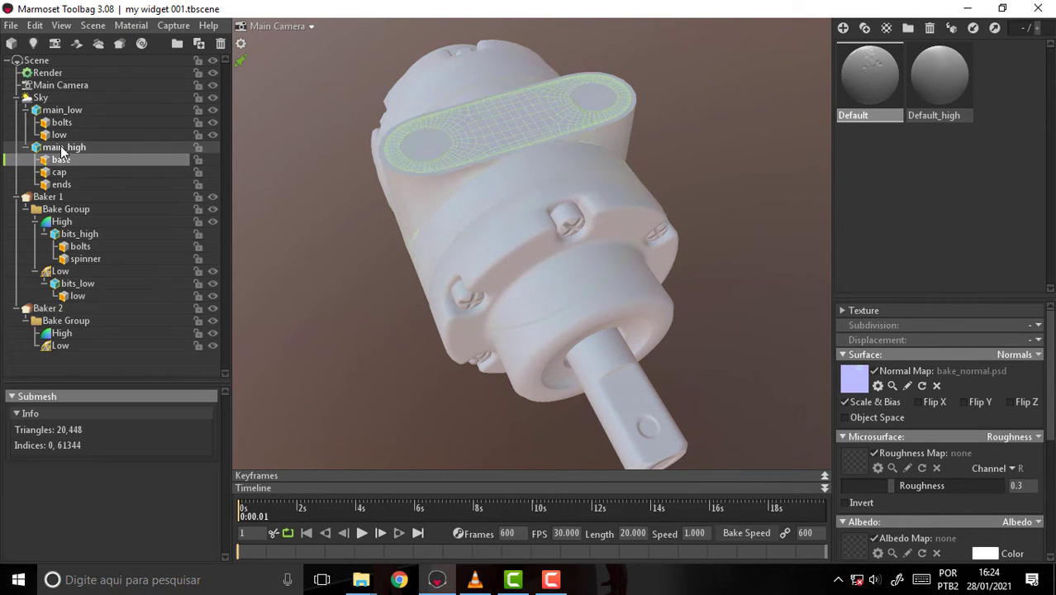
left_click_drag(64, 148, 71, 335)
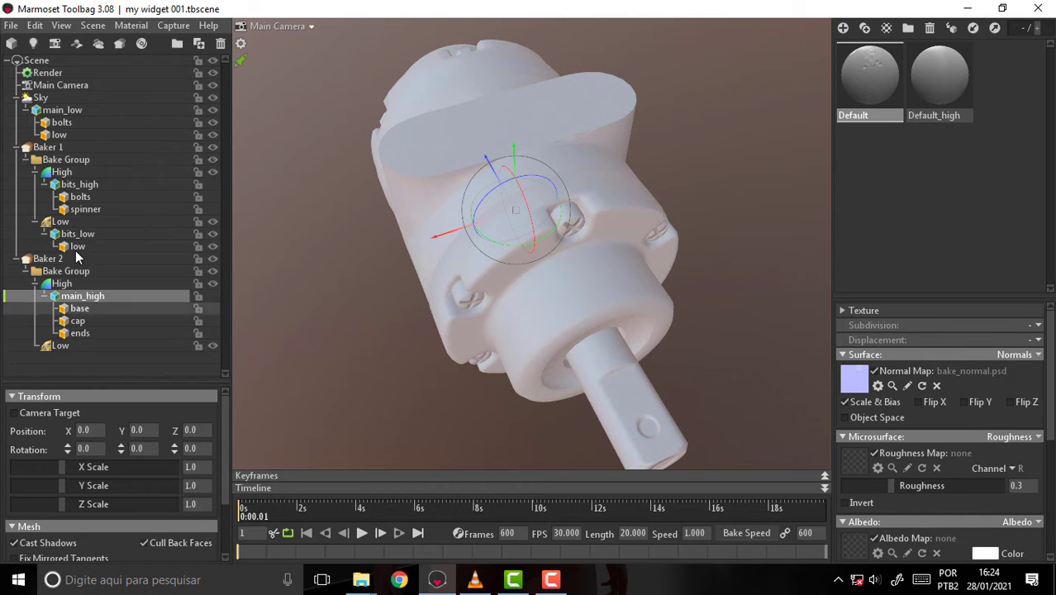
mouse_move(62, 109)
left_mouse_down()
mouse_move(93, 259)
mouse_move(68, 365)
mouse_move(68, 348)
left_mouse_up()
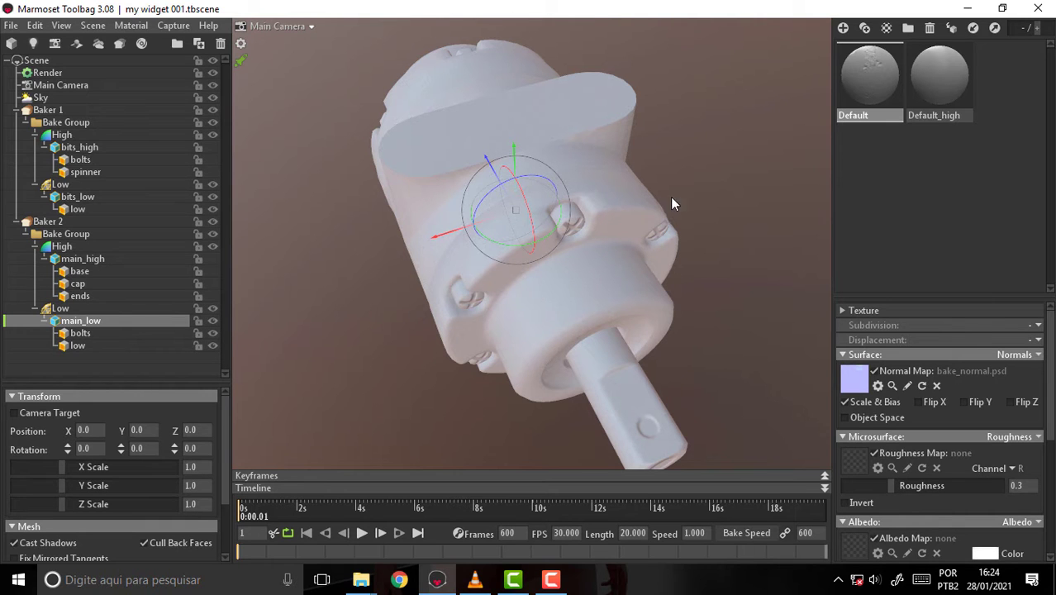
mouse_move(689, 154)
left_mouse_down()
mouse_move(664, 98)
mouse_move(710, 127)
mouse_move(705, 35)
mouse_move(679, 73)
mouse_move(688, 71)
left_mouse_up()
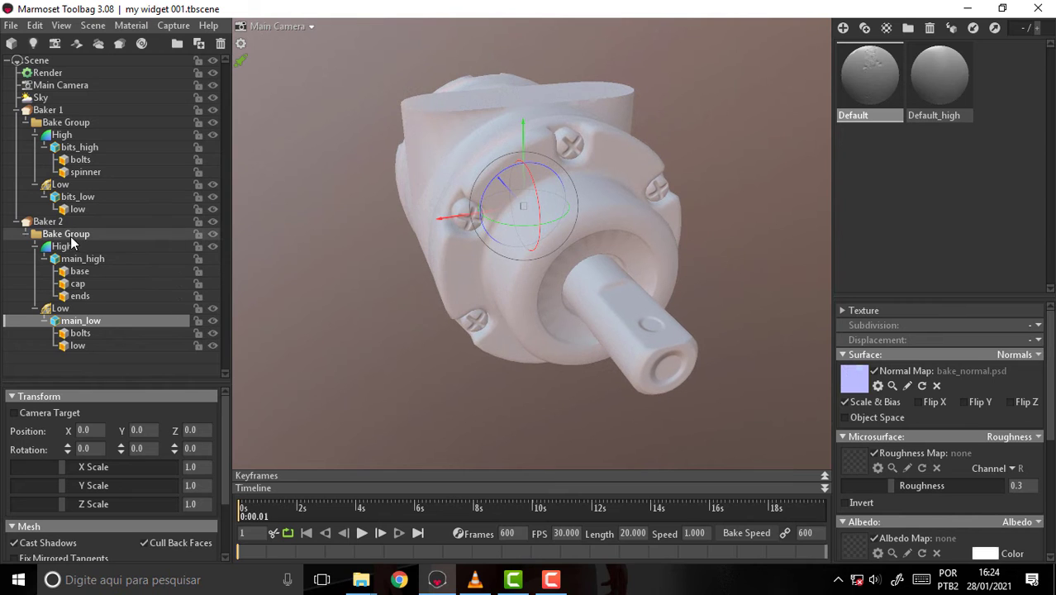
Step: Bake Baker 2's normal map, then hide its High group and the widget body
left_click(48, 222)
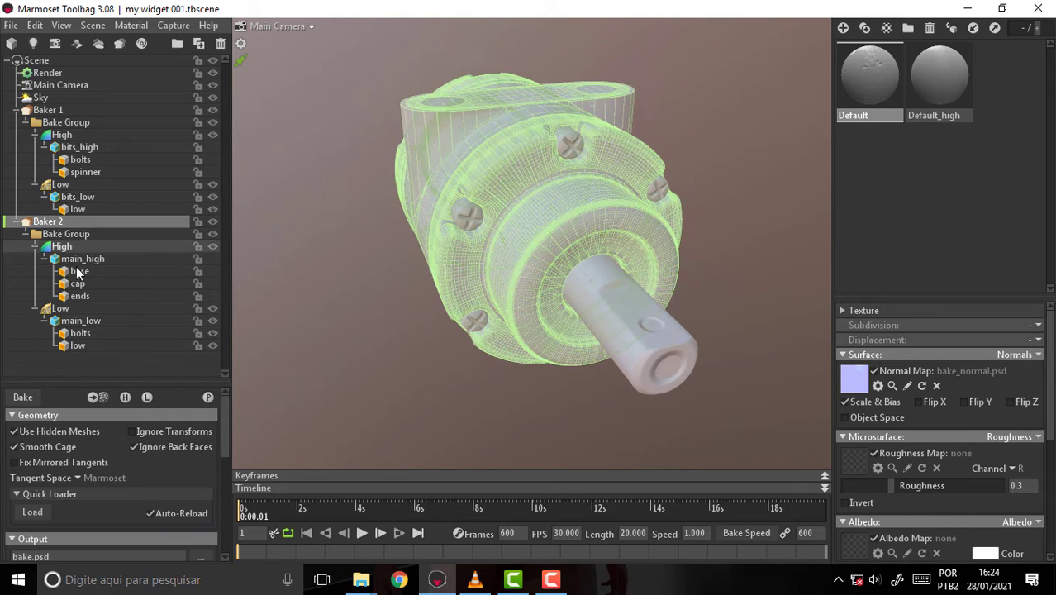
left_click(26, 402)
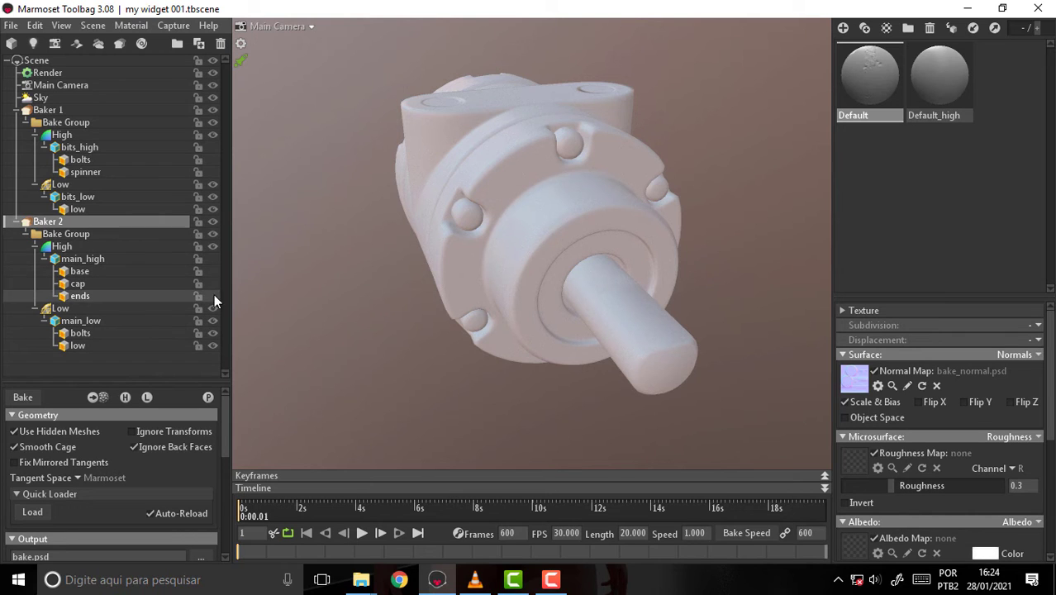
left_click(72, 223)
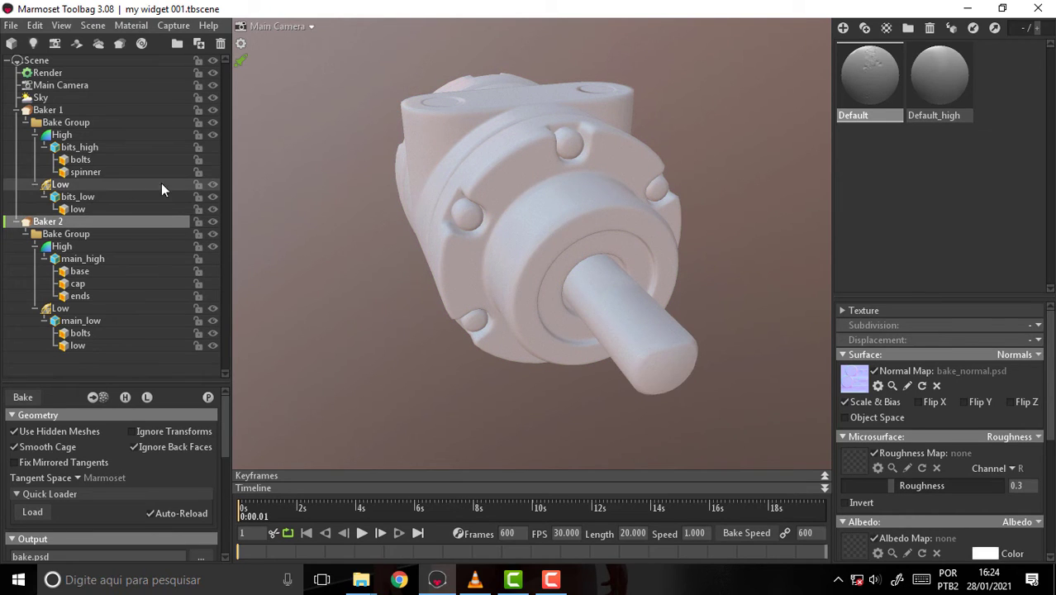
left_click(214, 247)
left_click(212, 235)
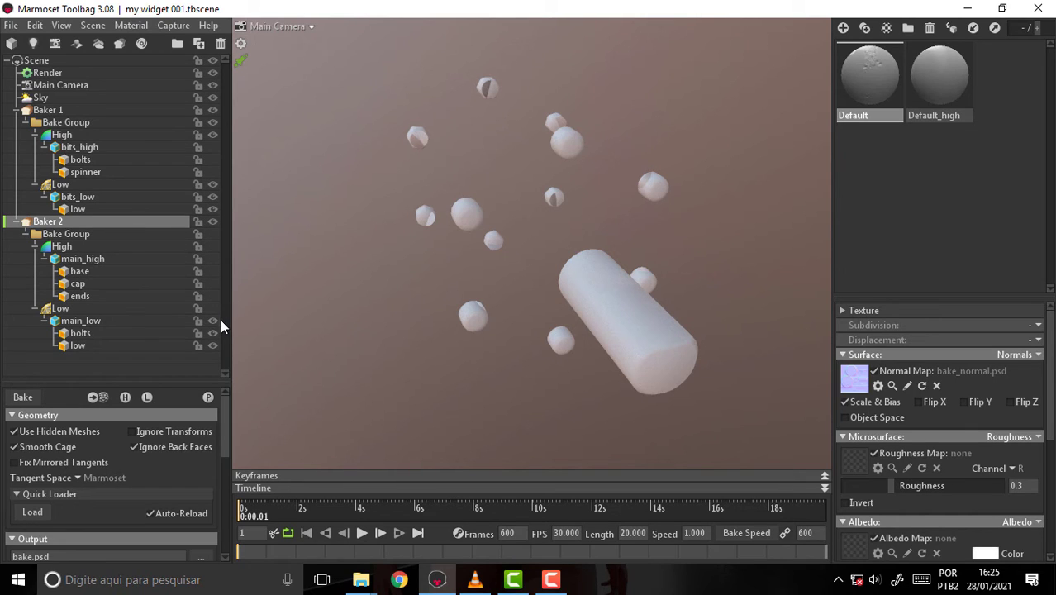
Step: Toggle Baker 2's High group visibility to show the baked body, then select Baker 1
left_click(212, 247)
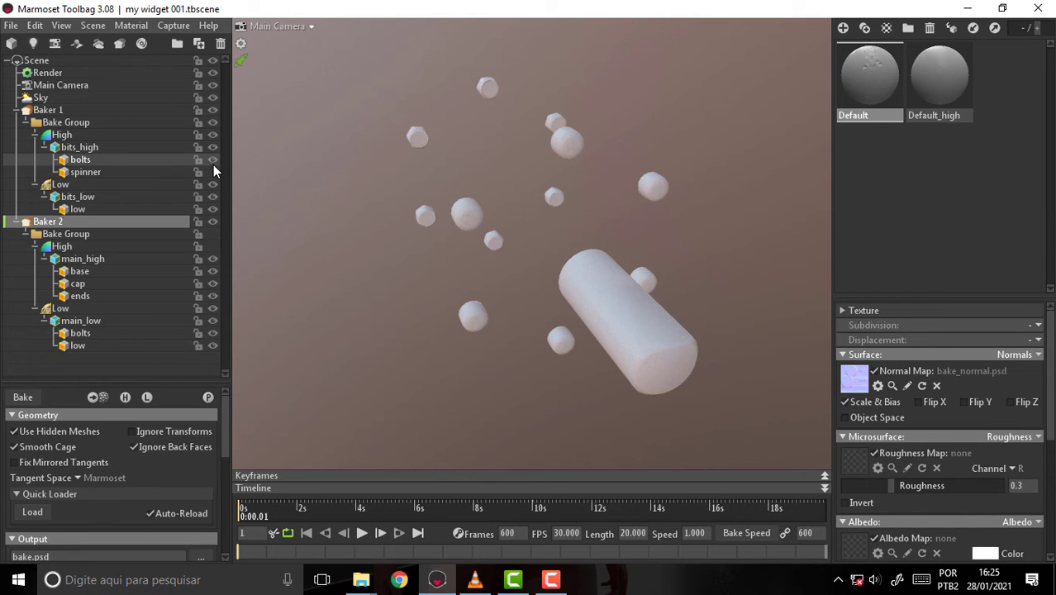
left_click(213, 242)
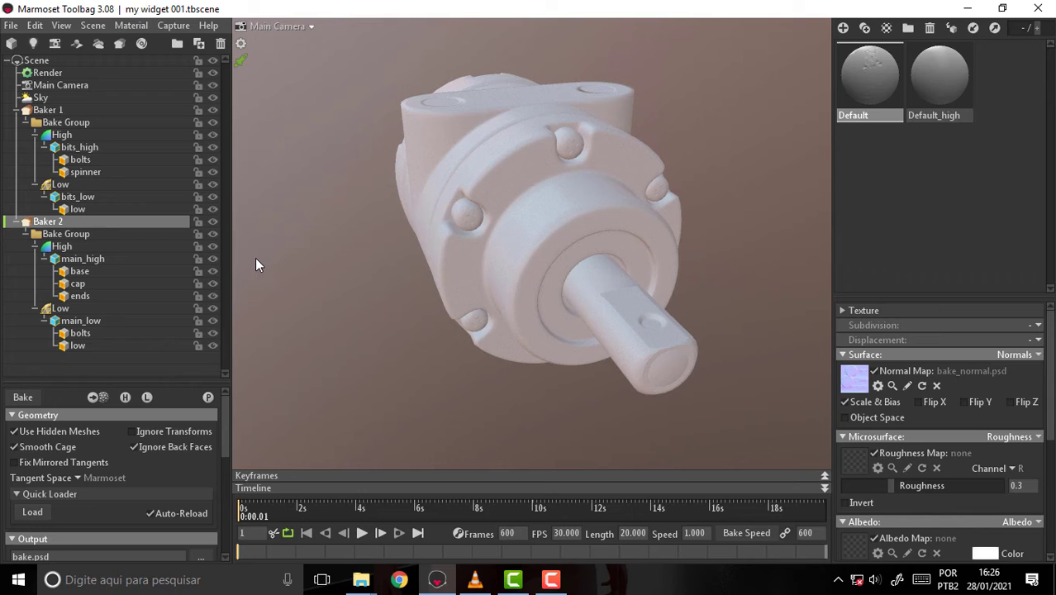
left_click(46, 113)
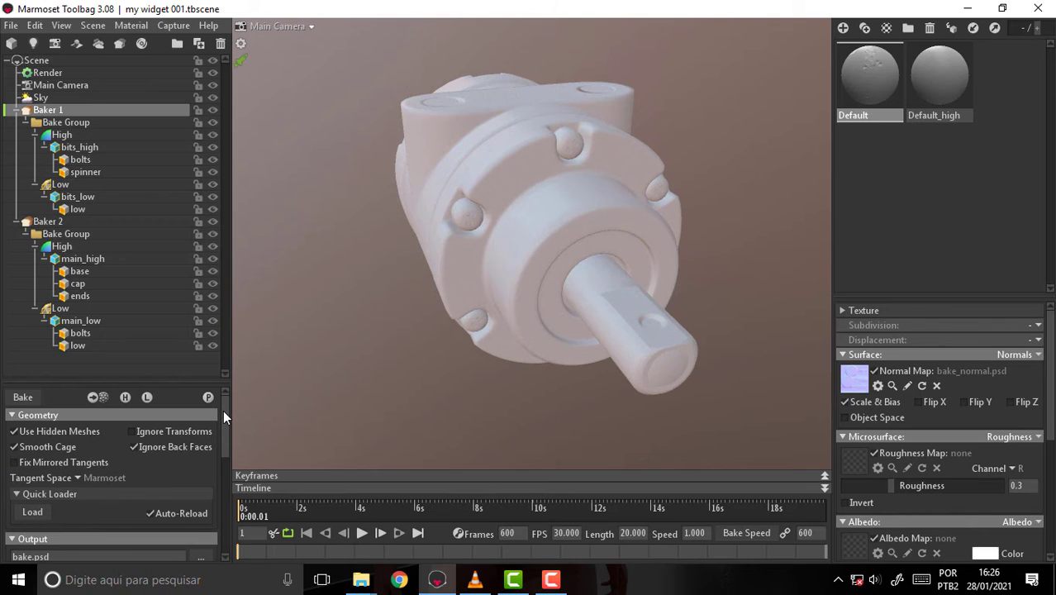
Step: Select Baker 1's Low group and launch Paint Skew for the bits_low bolts and shaft
mouse_move(223, 410)
left_mouse_down()
mouse_move(223, 486)
mouse_move(220, 386)
left_mouse_up()
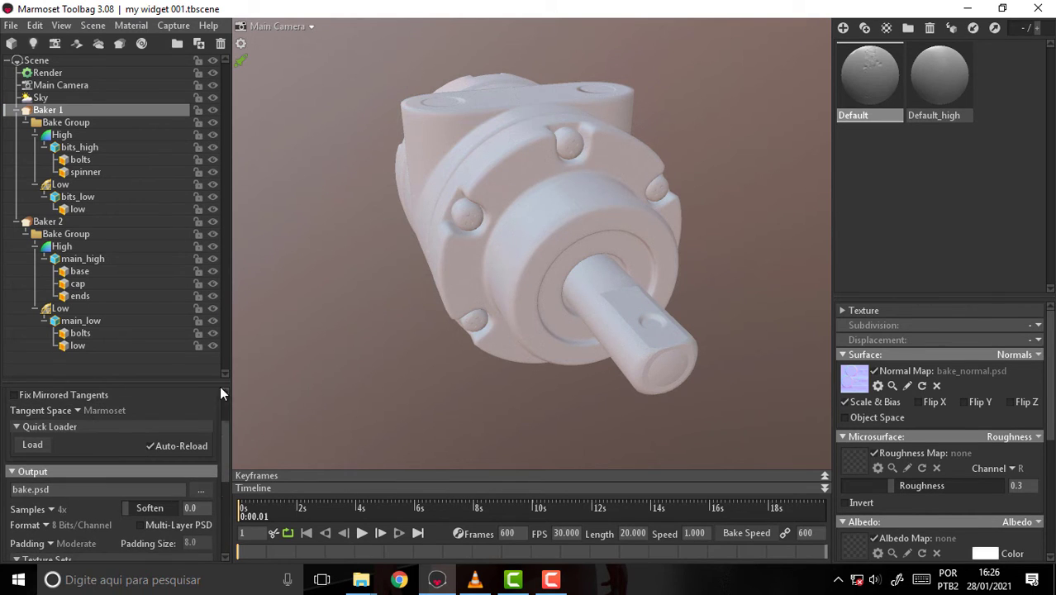
left_click(66, 186)
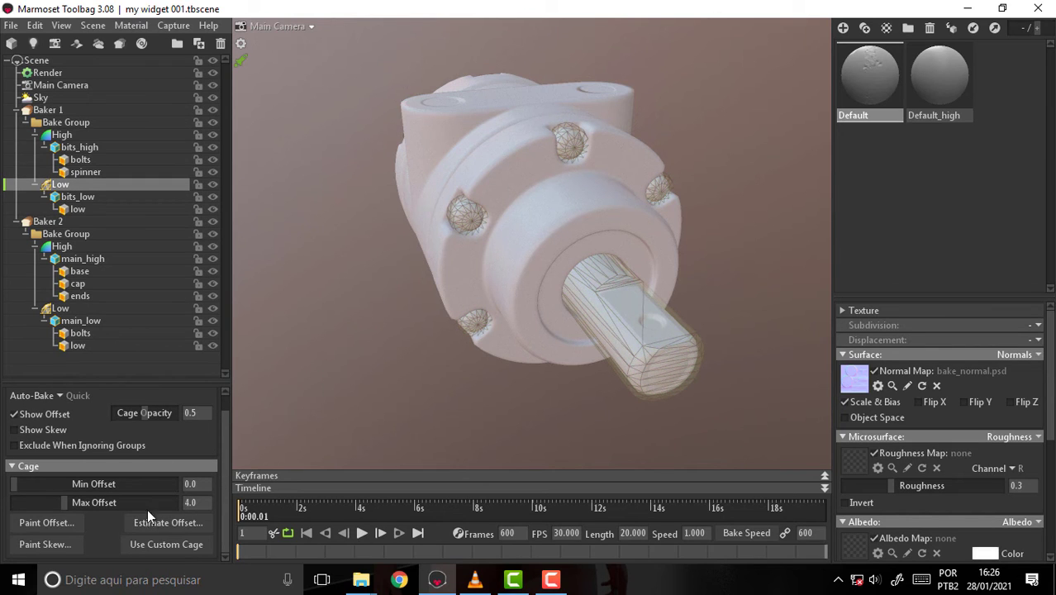
left_click(53, 543)
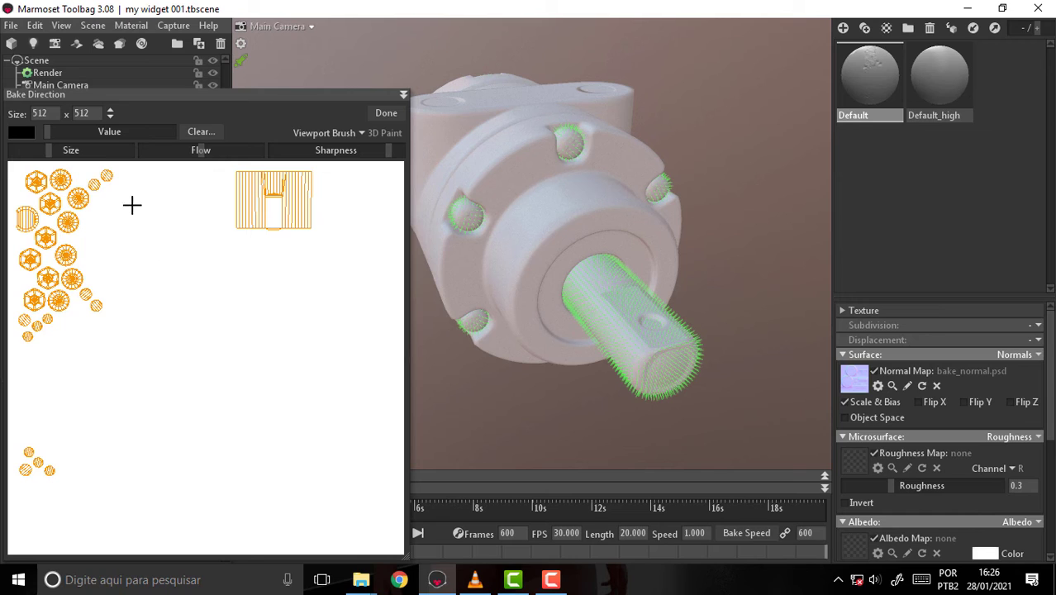
Step: Paint skew along the shaft and onto the top, left, bottom-left and right bolt holes
left_click_drag(676, 333, 643, 316)
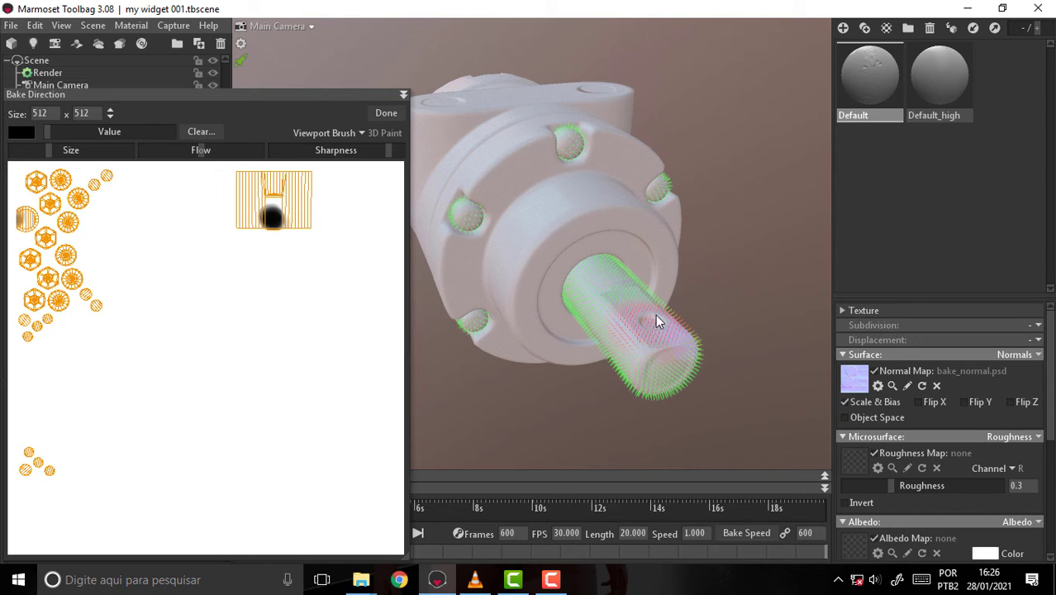
left_click_drag(579, 162, 563, 148)
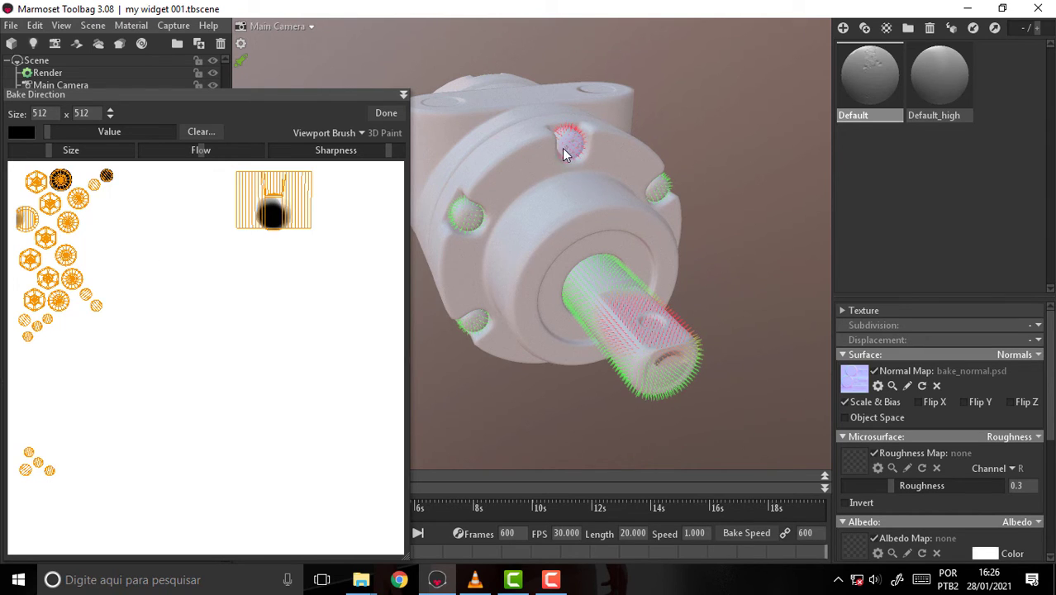
left_click_drag(459, 211, 466, 225)
left_click_drag(474, 323, 485, 333)
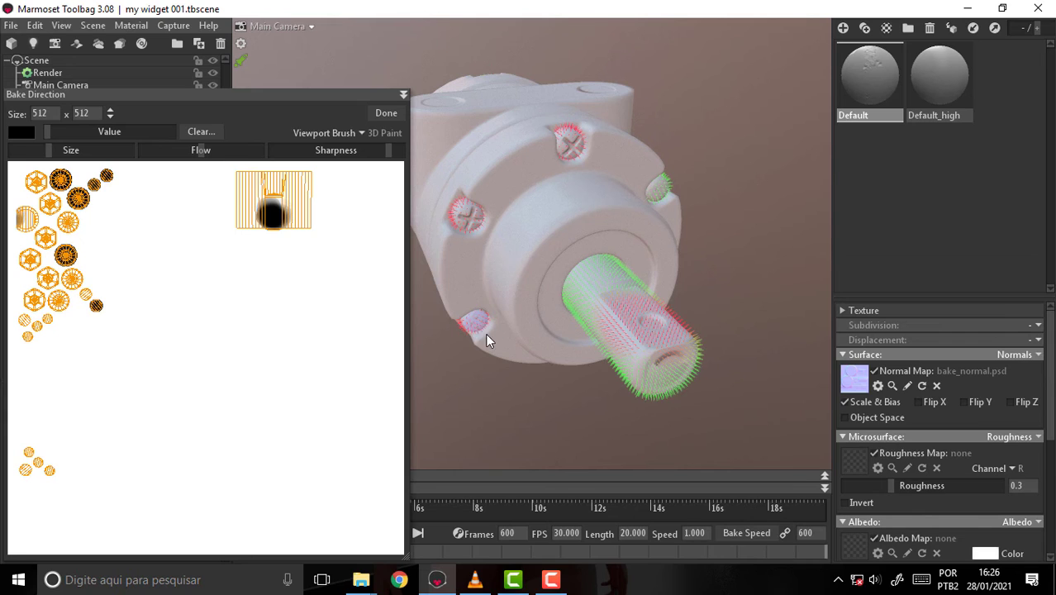
left_click_drag(667, 194, 651, 183)
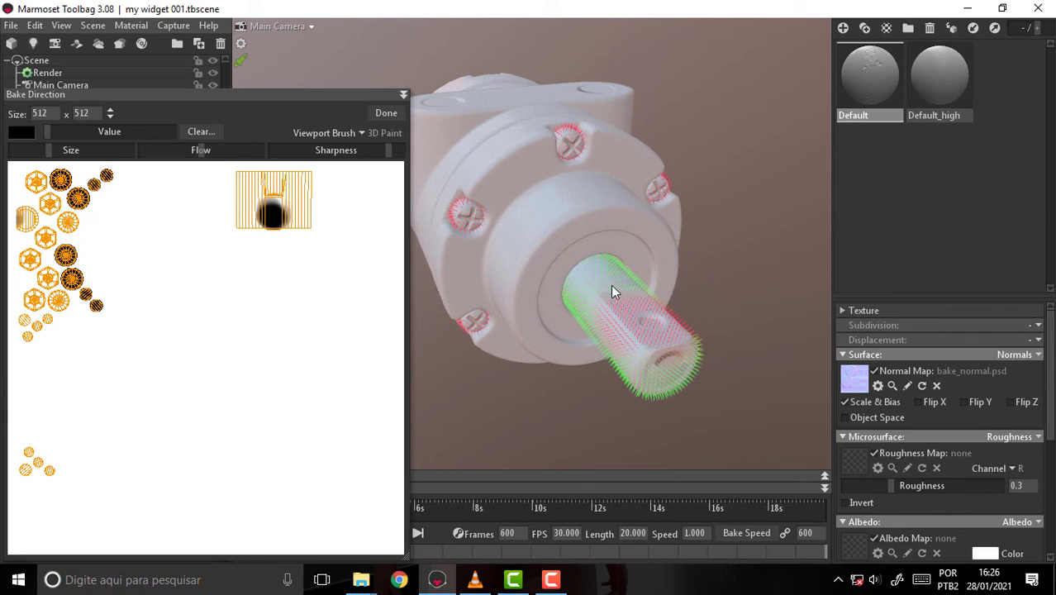
Step: Paint skew on the bottom bolt hole, check the body's side, then finish skew painting
mouse_move(729, 153)
left_mouse_down("alt")
mouse_move(685, 37)
mouse_move(646, 268)
left_mouse_up("alt")
left_click(536, 322)
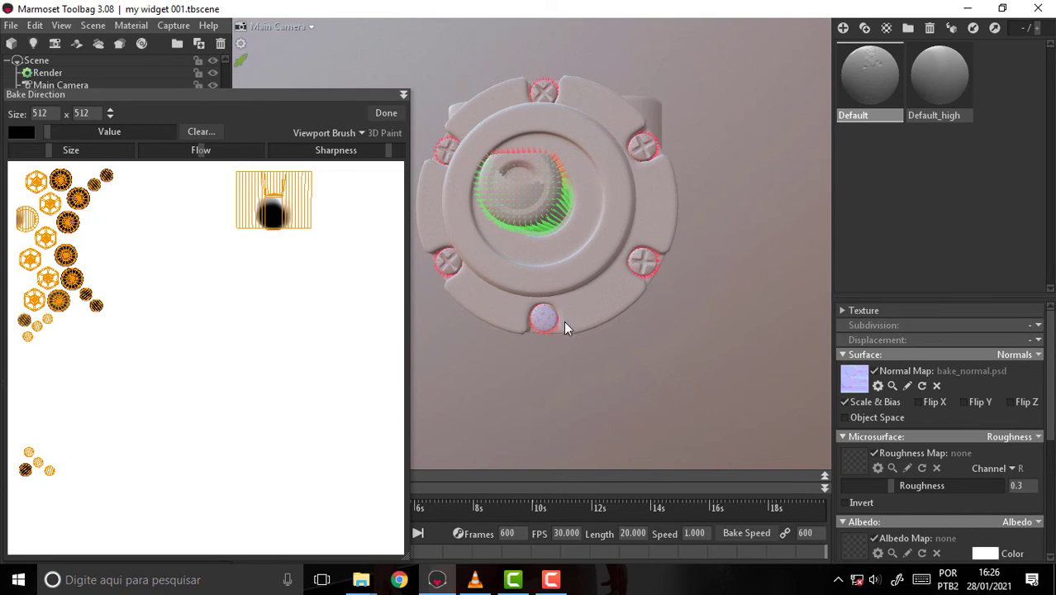
mouse_move(693, 101)
left_mouse_down("alt")
mouse_move(717, 125)
mouse_move(707, 112)
mouse_move(766, 234)
mouse_move(775, 180)
left_mouse_up("alt")
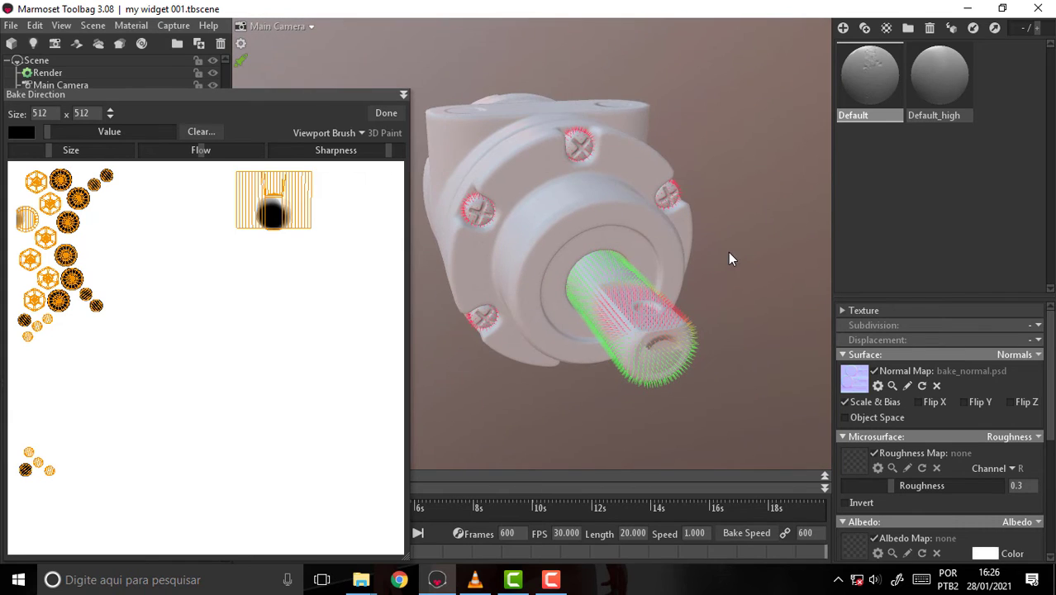
mouse_move(728, 259)
left_mouse_down("alt")
mouse_move(685, 354)
mouse_move(667, 352)
mouse_move(687, 390)
mouse_move(678, 379)
left_mouse_up("alt")
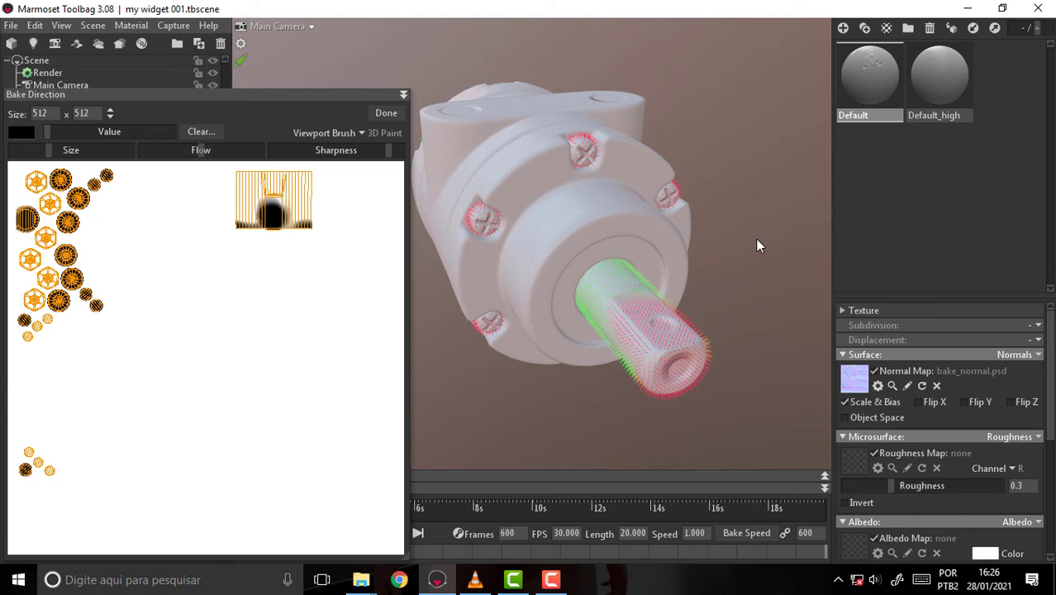
mouse_move(757, 241)
left_mouse_down("alt")
mouse_move(708, 149)
mouse_move(741, 163)
left_mouse_up("alt")
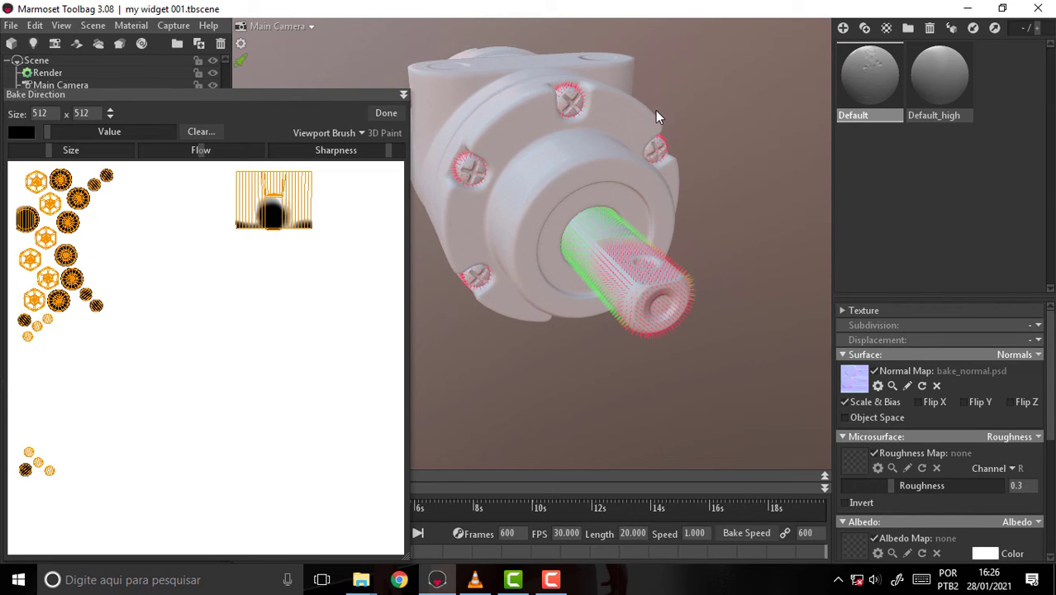
mouse_move(655, 116)
left_mouse_down("alt")
mouse_move(688, 125)
mouse_move(629, 141)
mouse_move(566, 64)
mouse_move(544, 172)
mouse_move(731, 222)
mouse_move(670, 273)
left_mouse_up("alt")
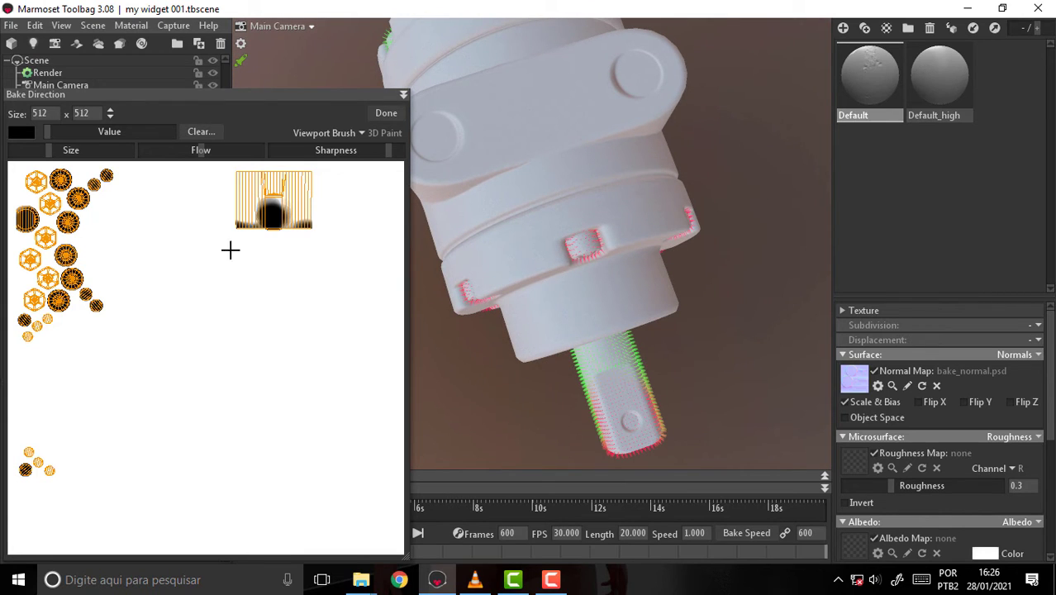
left_click(385, 113)
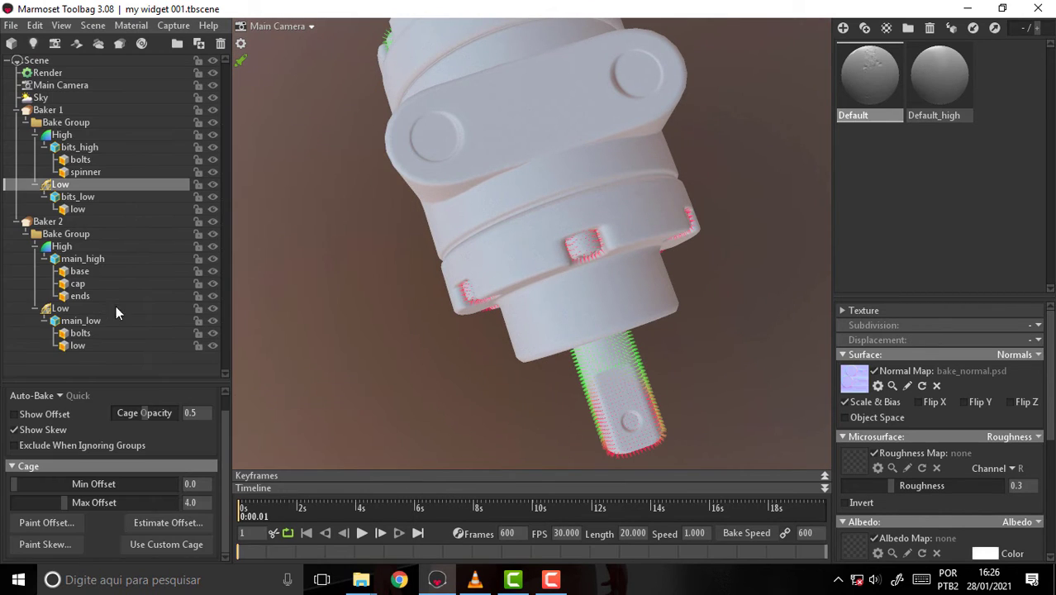
Step: On Baker 2's low mesh, paint skew onto both ends of the shaft
left_click(60, 311)
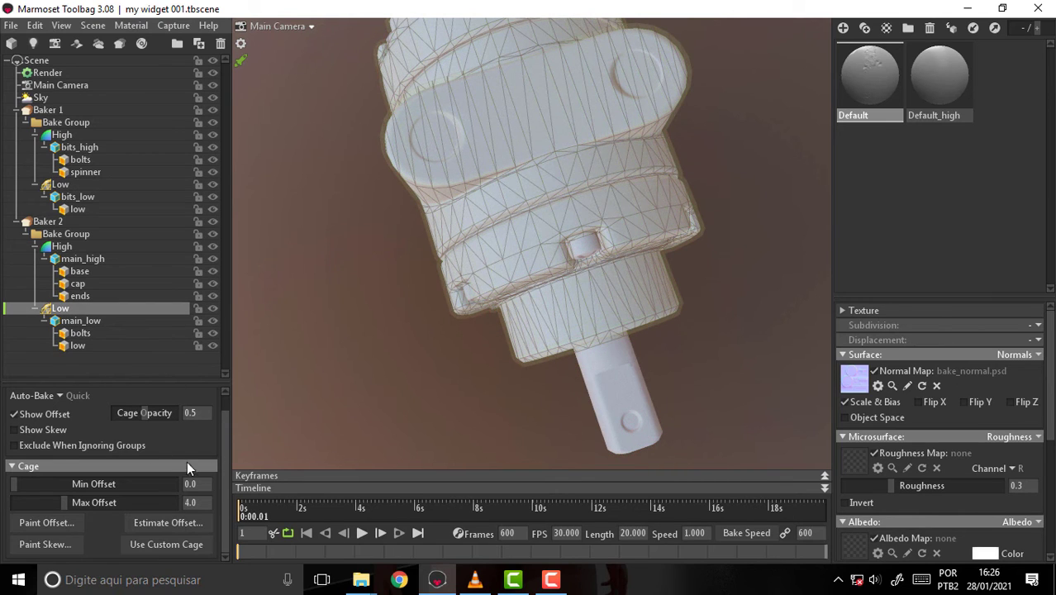
left_click(57, 544)
left_click(445, 138)
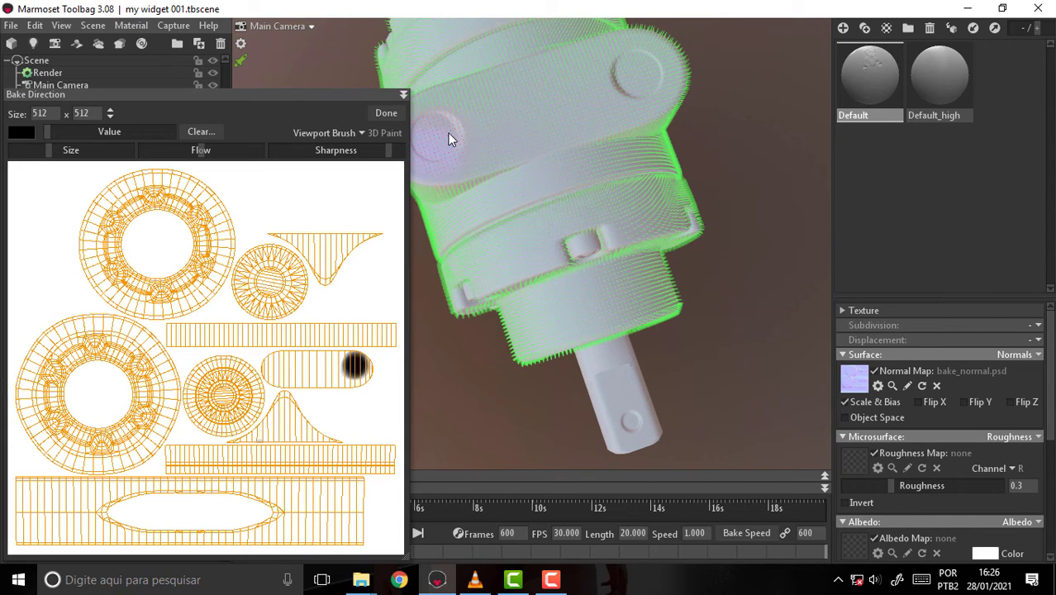
left_click(634, 70)
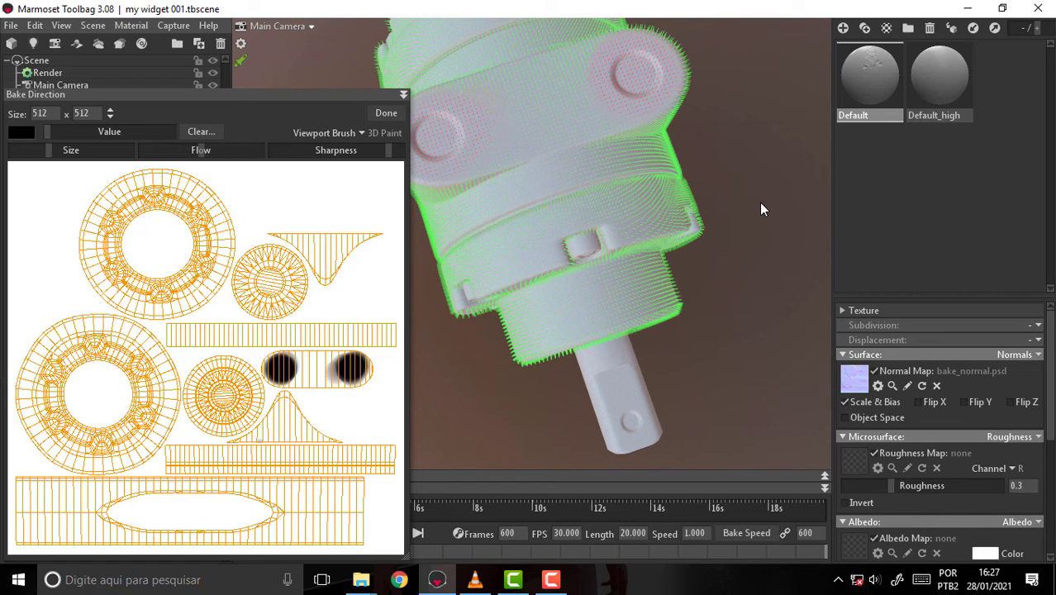
Step: Paint skew onto the cap's top and lower-left screw holes, then finish painting
mouse_move(760, 202)
left_mouse_down()
mouse_move(763, 257)
mouse_move(740, 113)
mouse_move(479, 157)
mouse_move(377, 82)
mouse_move(355, 85)
mouse_move(472, 189)
mouse_move(453, 178)
left_mouse_up()
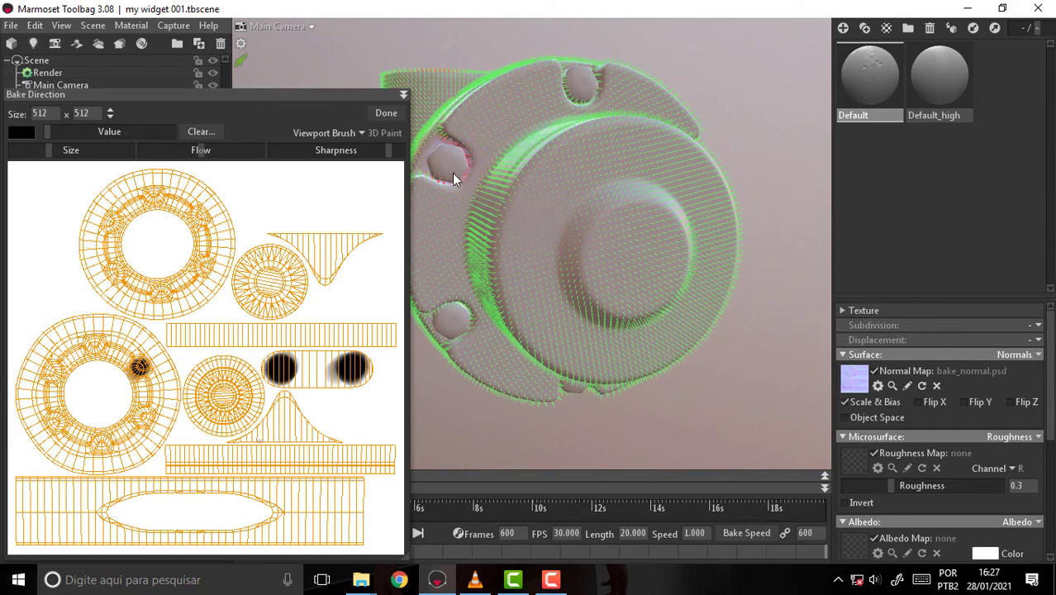
left_click_drag(574, 121, 590, 102)
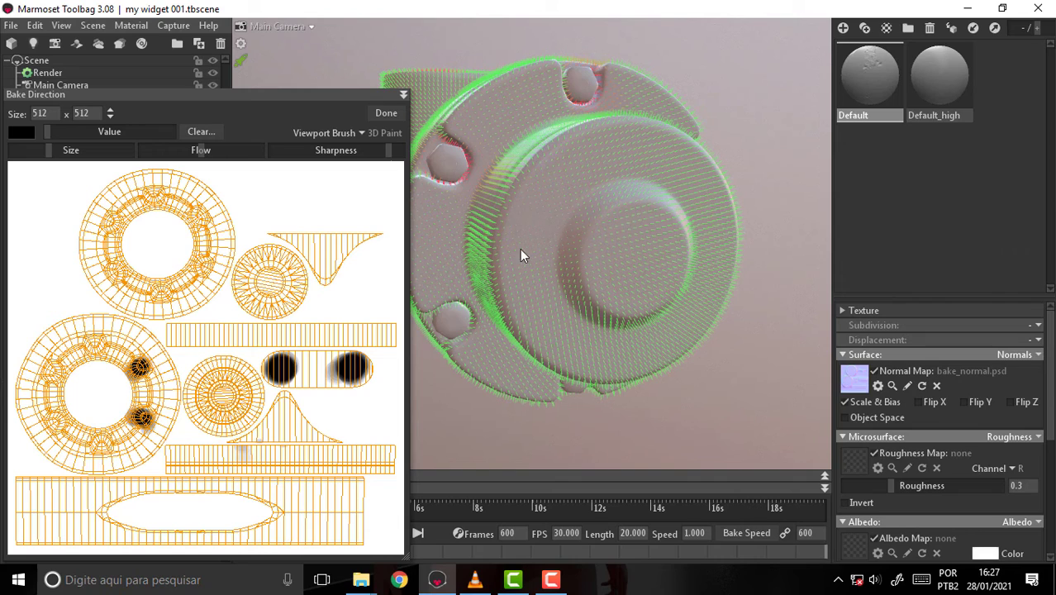
left_click_drag(450, 318, 457, 299)
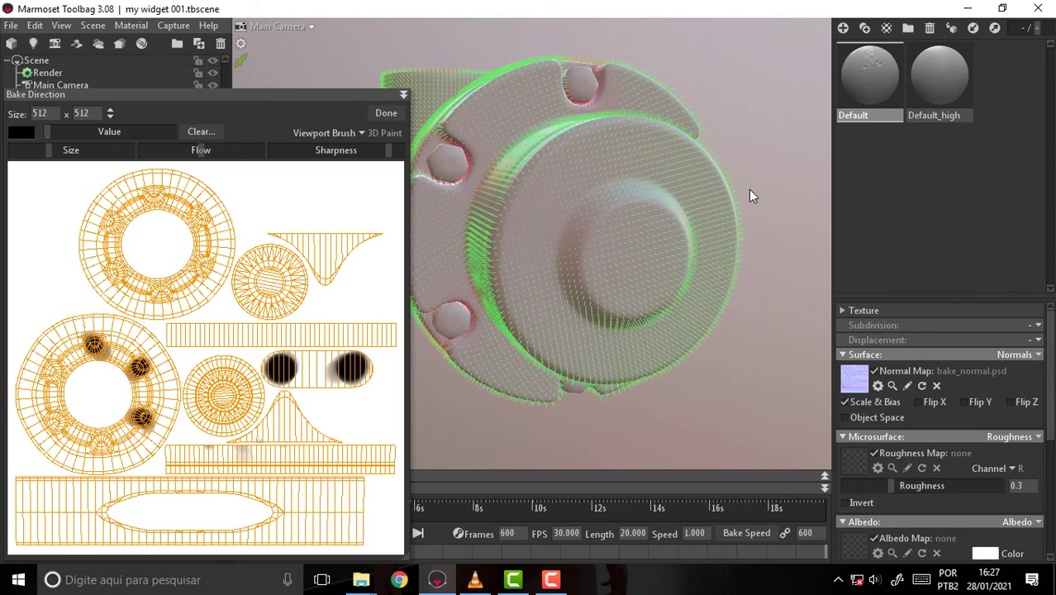
left_click(387, 114)
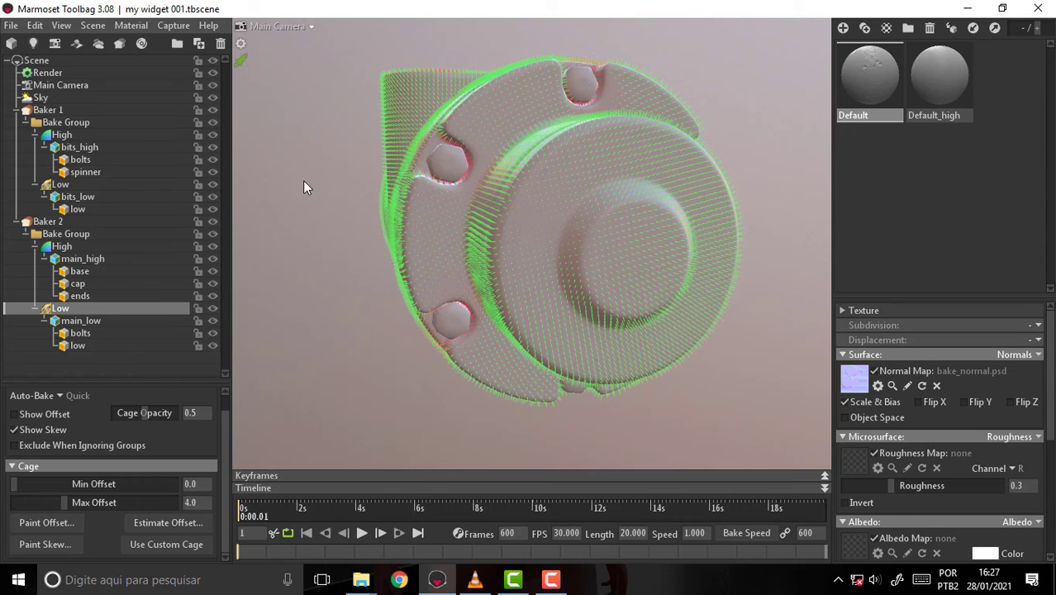
Step: Check the bits_low mesh's transform and info, then reselect Baker 1's low group
left_click(76, 209)
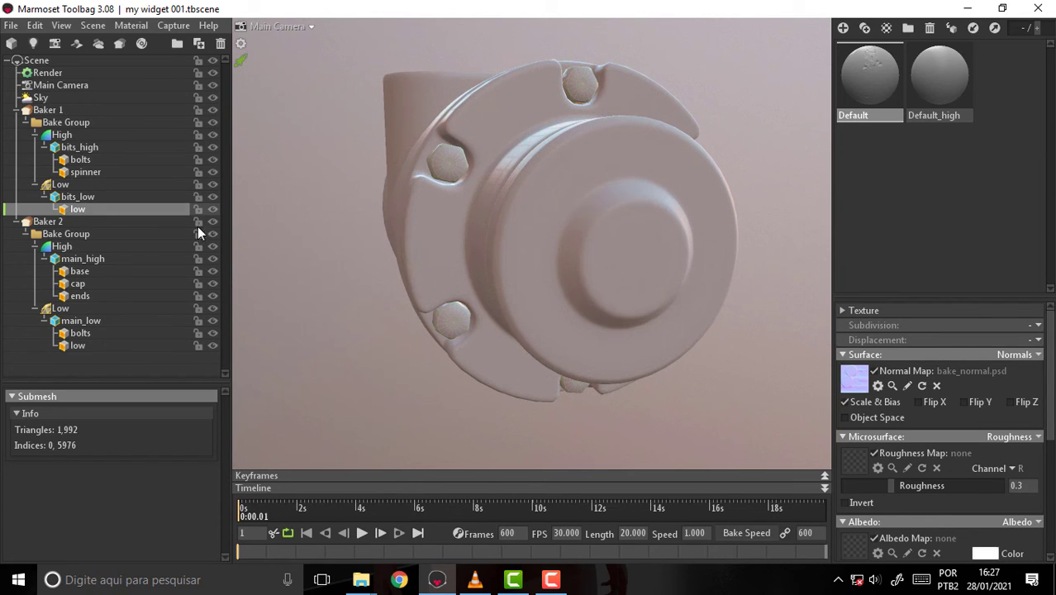
left_click(62, 184)
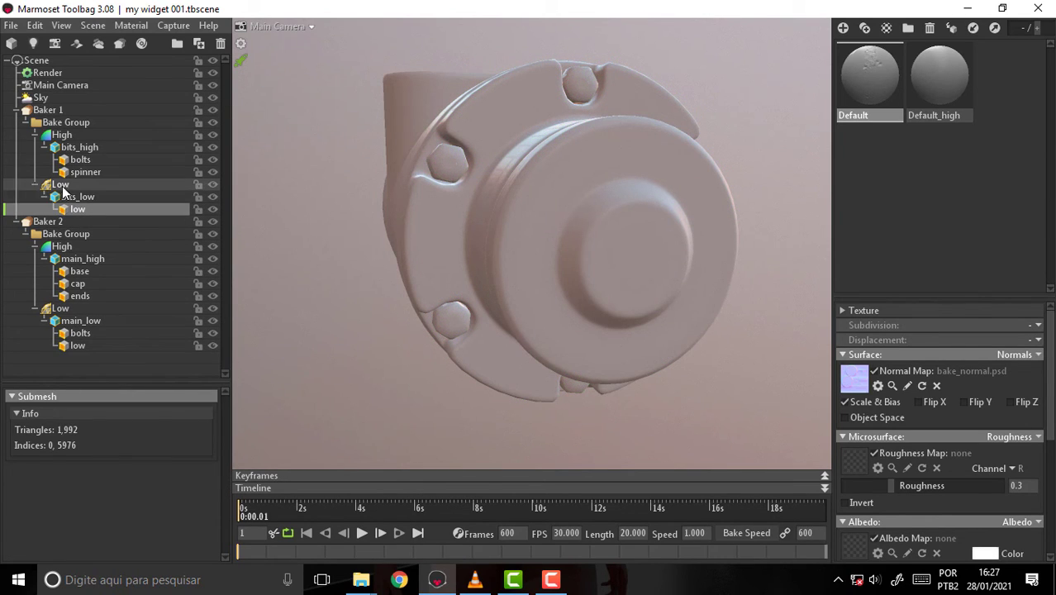
left_click(444, 160)
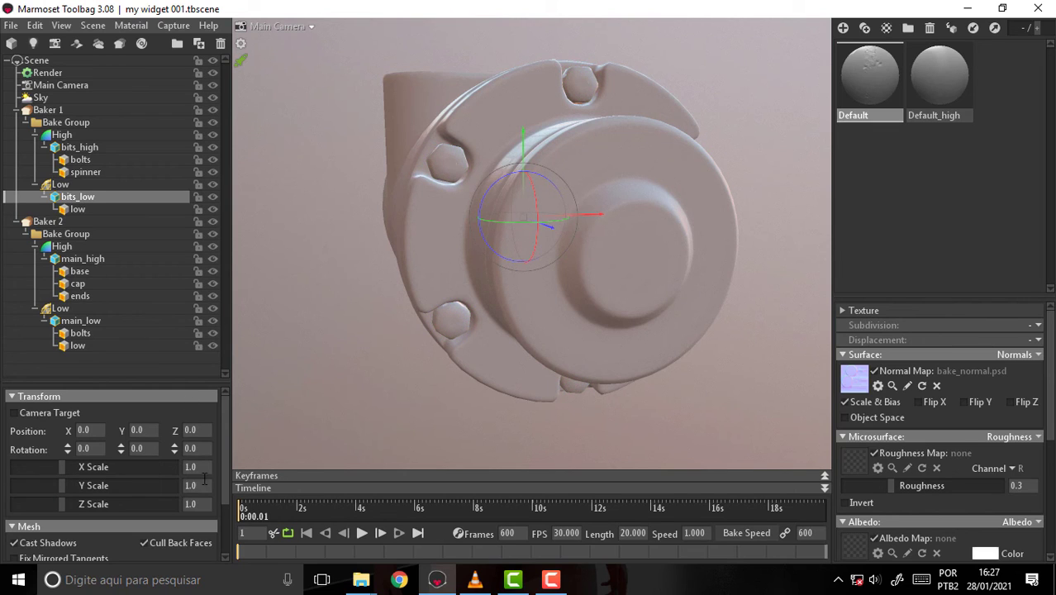
left_click_drag(225, 423, 220, 517)
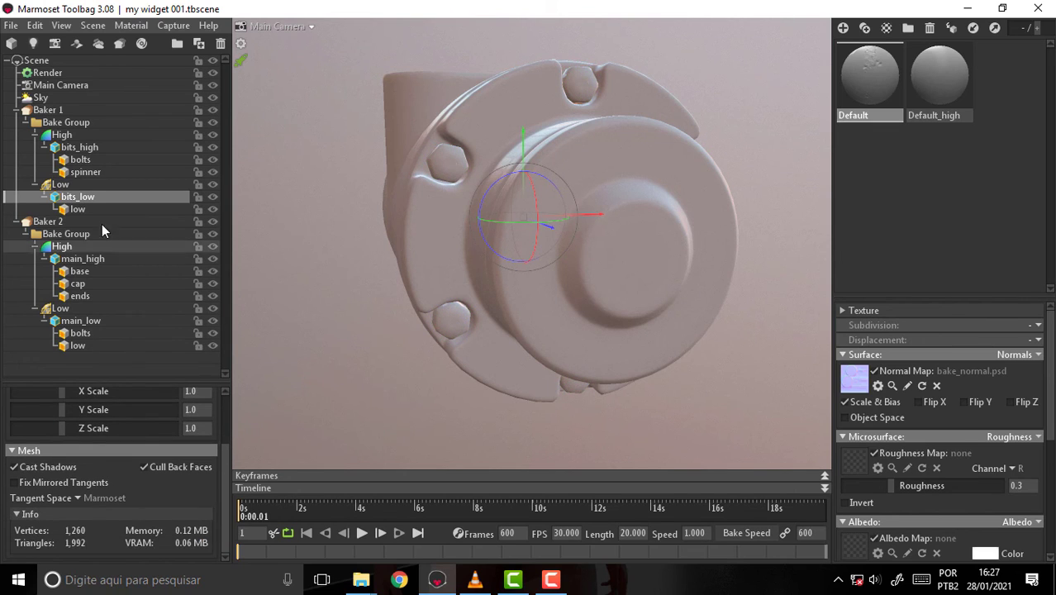
left_click(61, 184)
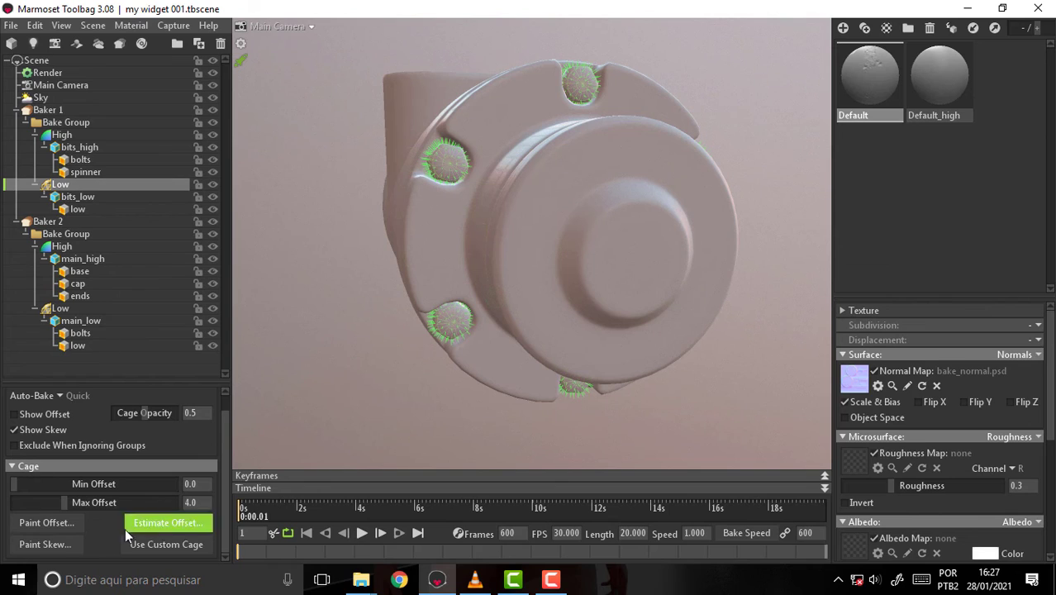
Step: Paint skew onto the first, top, bottom-left and bottom bolts, then the top-right and middle-right bolts
left_click(45, 544)
left_click_drag(455, 183, 455, 180)
left_click_drag(605, 66, 601, 92)
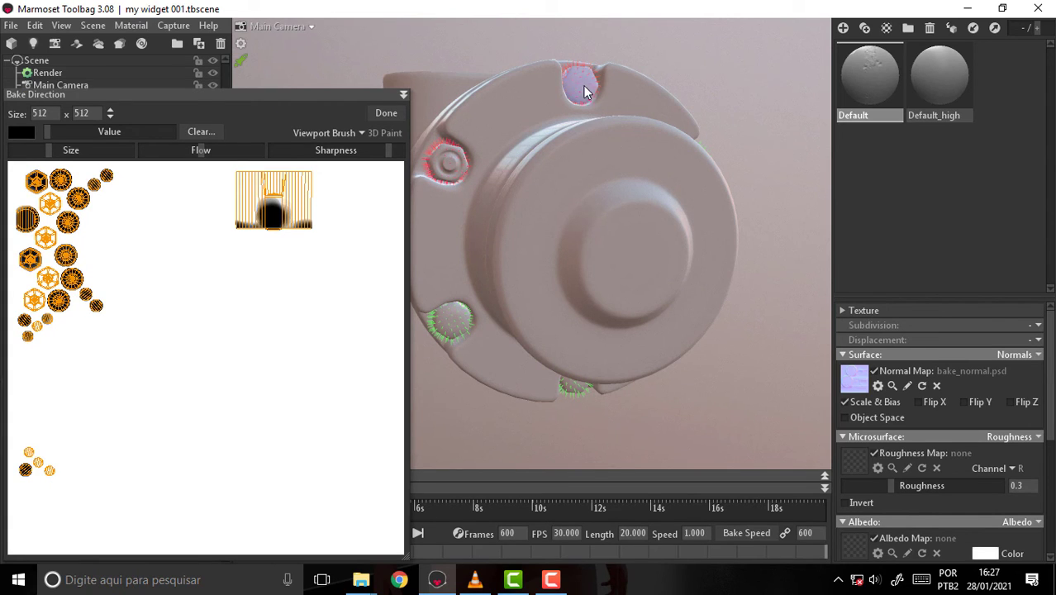
left_click_drag(472, 334, 455, 334)
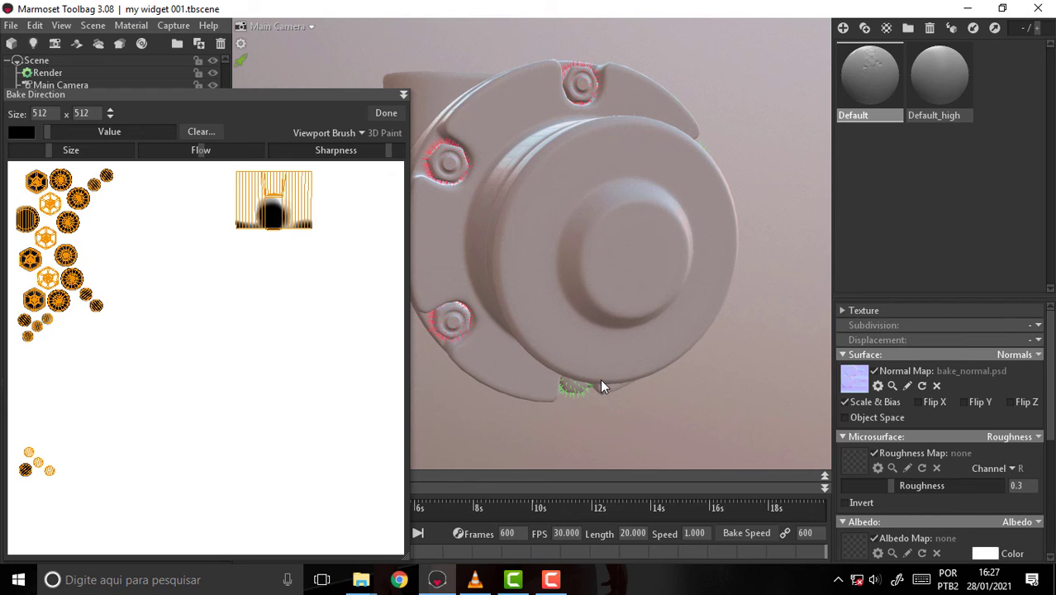
left_click_drag(600, 378, 594, 390)
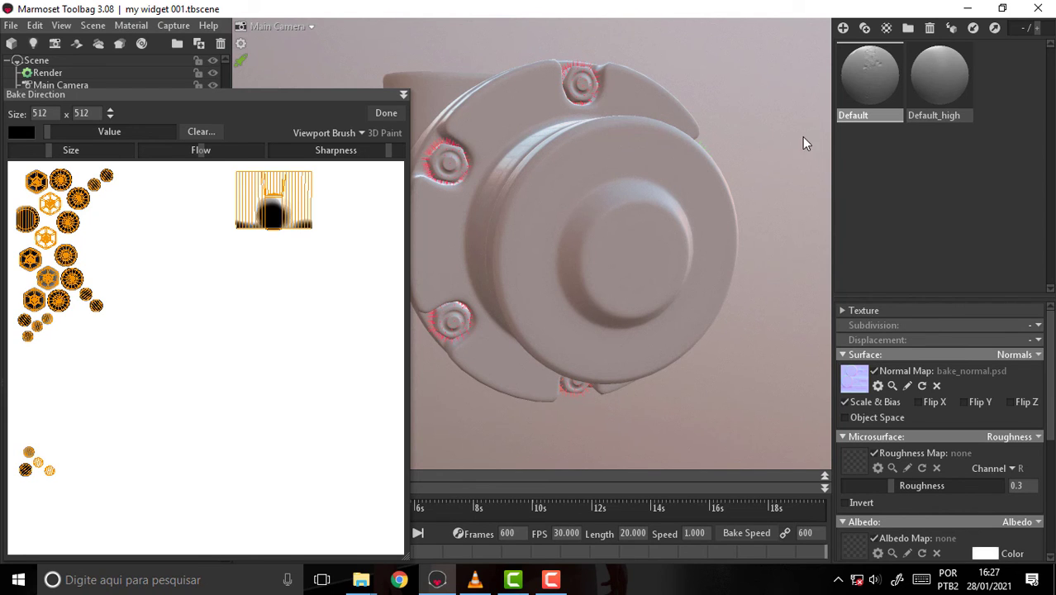
mouse_move(802, 137)
left_mouse_down()
mouse_move(768, 118)
mouse_move(686, 151)
mouse_move(687, 126)
left_mouse_up()
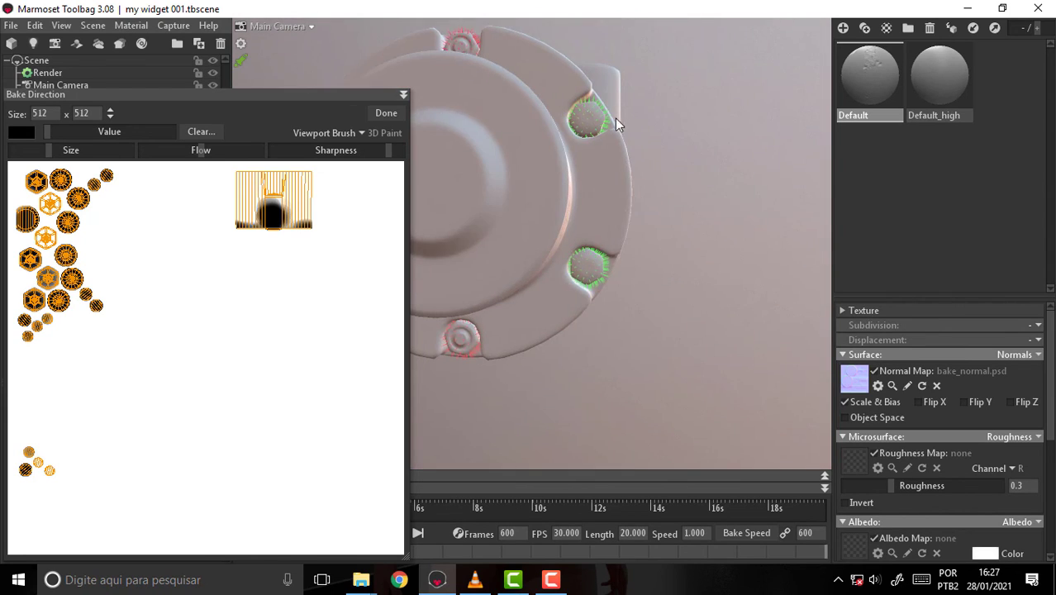
mouse_move(615, 118)
left_mouse_down()
mouse_move(591, 100)
mouse_move(594, 132)
left_mouse_up()
mouse_move(598, 262)
left_mouse_down()
mouse_move(576, 272)
mouse_move(613, 270)
left_mouse_up()
mouse_move(685, 202)
left_mouse_down()
mouse_move(693, 198)
mouse_move(680, 276)
mouse_move(773, 254)
mouse_move(738, 321)
mouse_move(356, 348)
mouse_move(488, 168)
mouse_move(429, 302)
mouse_move(472, 306)
mouse_move(346, 112)
left_mouse_up()
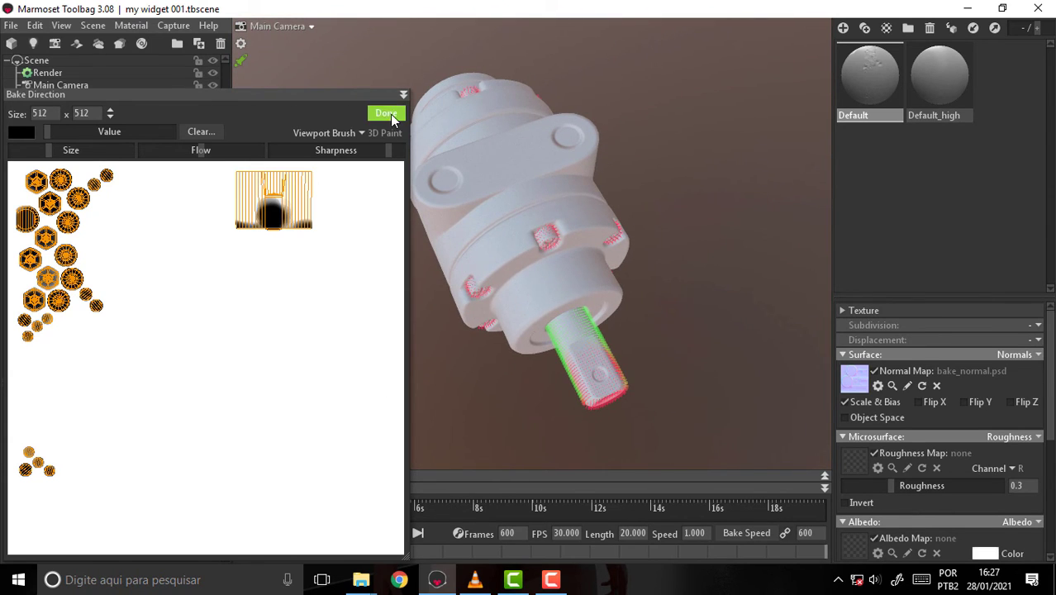
Step: Close bolt skew painting, clear the selection, and orbit the widget to inspect the baked shaft and bolts
left_click(387, 114)
left_click(694, 200)
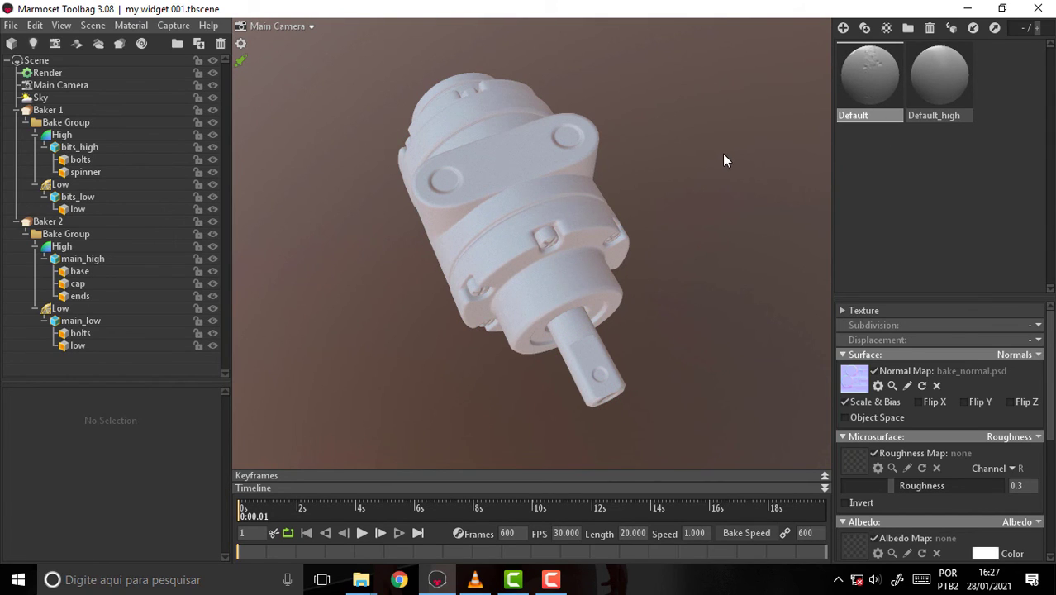
scroll(722, 153, "up", 3)
scroll(703, 194, "down", 1)
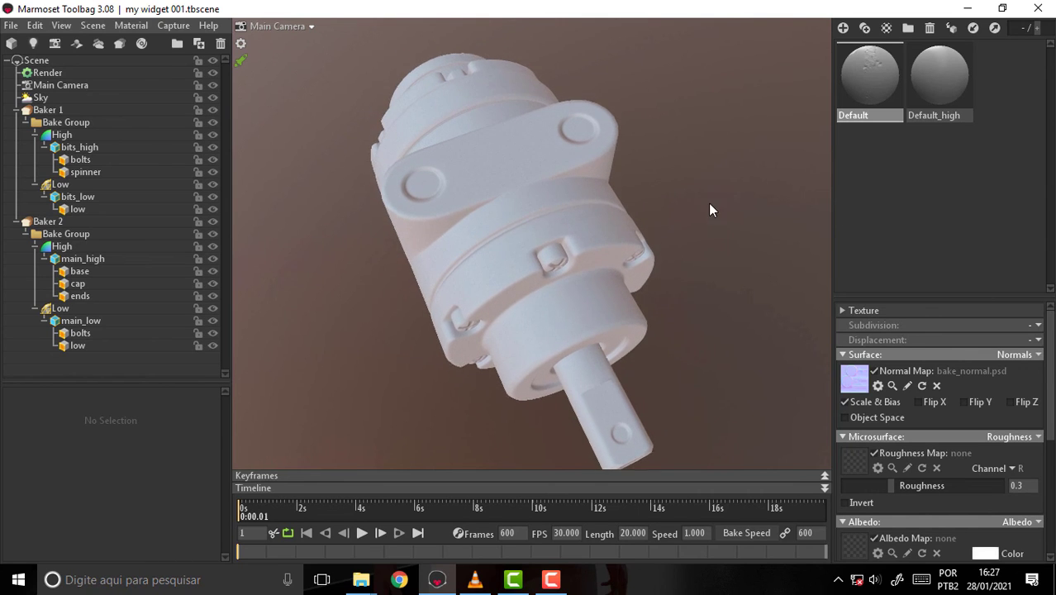
mouse_move(709, 204)
left_mouse_down()
mouse_move(696, 76)
mouse_move(644, 272)
left_mouse_up()
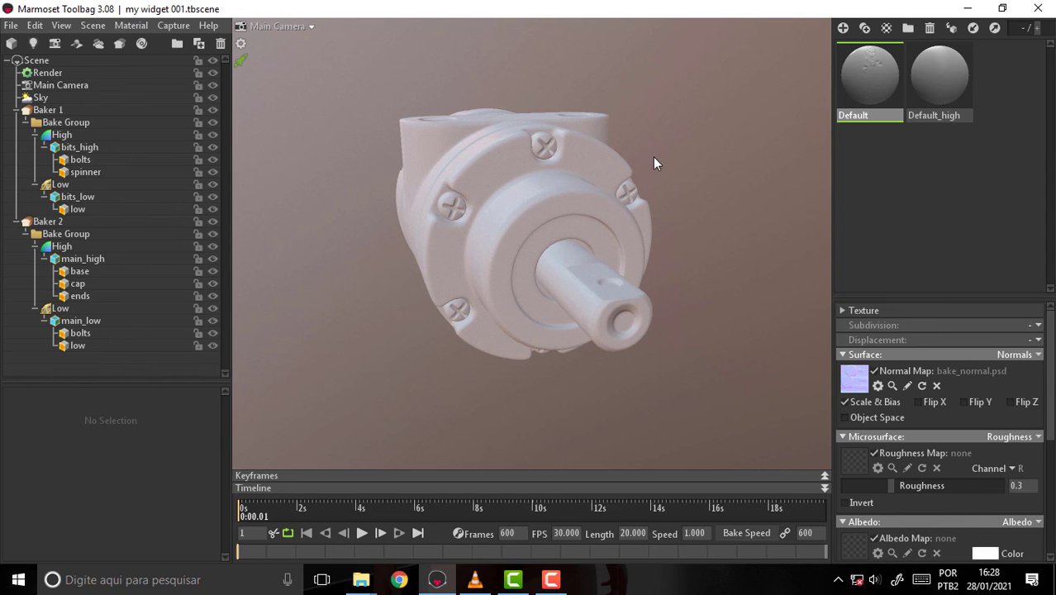
mouse_move(653, 163)
left_mouse_down()
mouse_move(660, 322)
mouse_move(693, 198)
mouse_move(661, 258)
mouse_move(678, 300)
left_mouse_up()
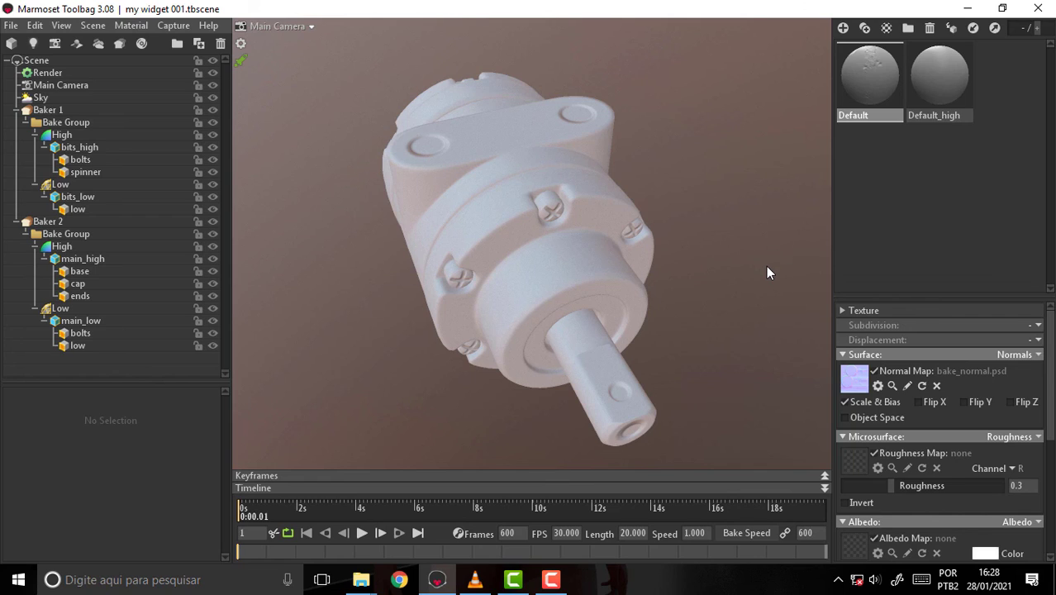
left_click(550, 579)
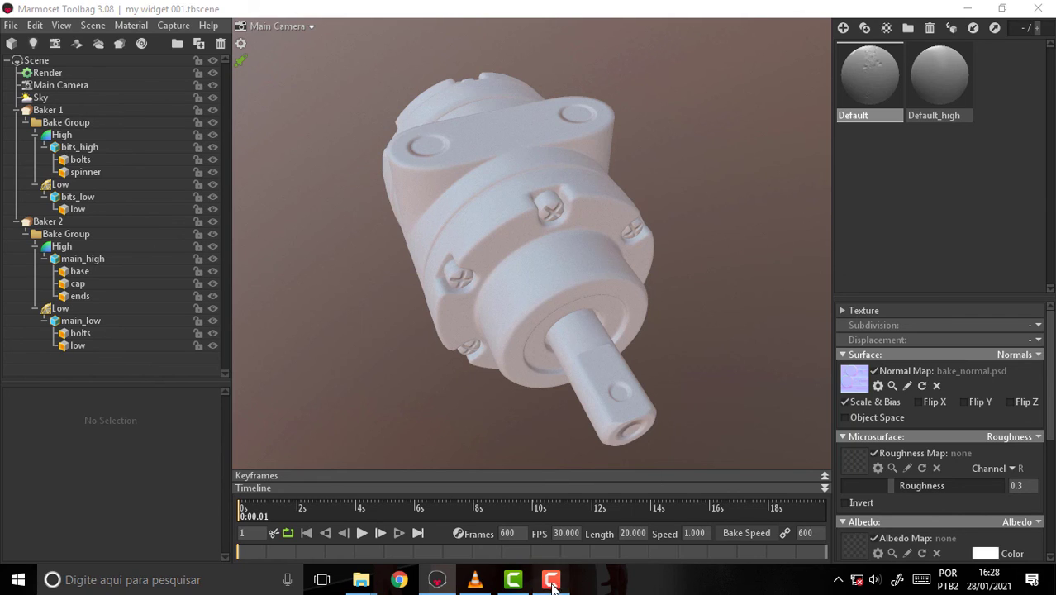